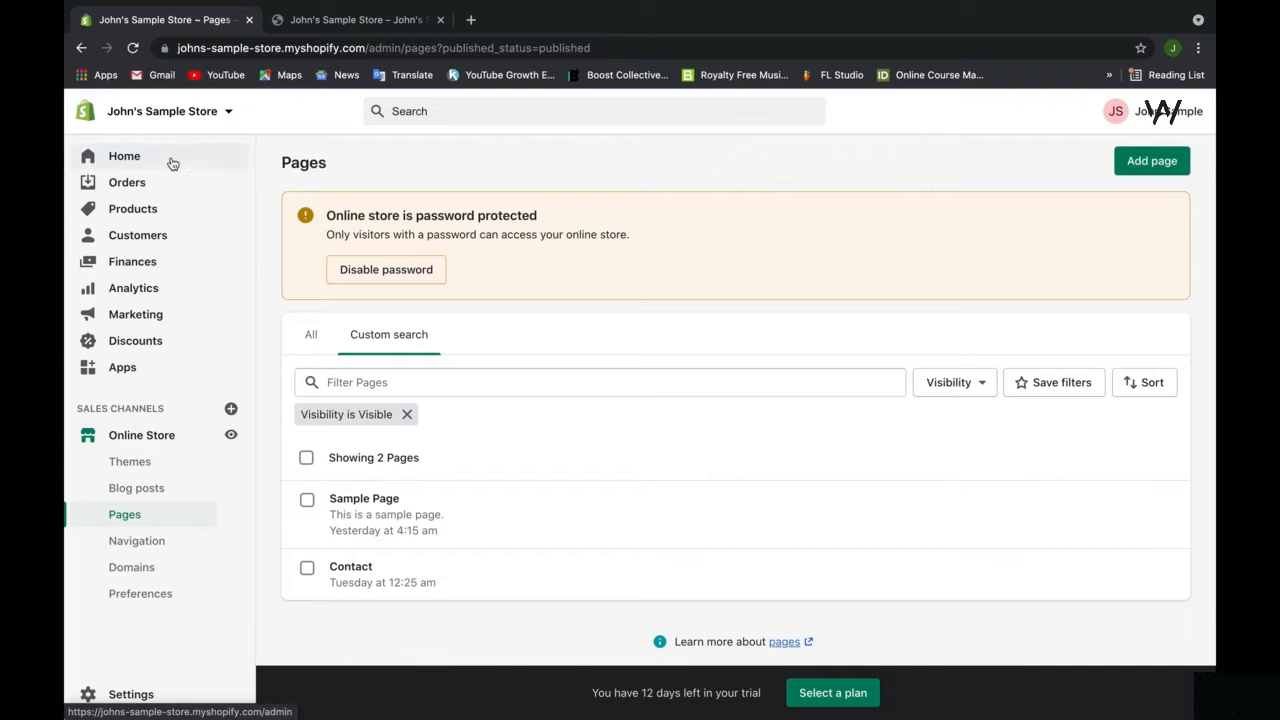
- Open the Main menu for editing from the home page's task for organizing the online store navigation
click(172, 163)
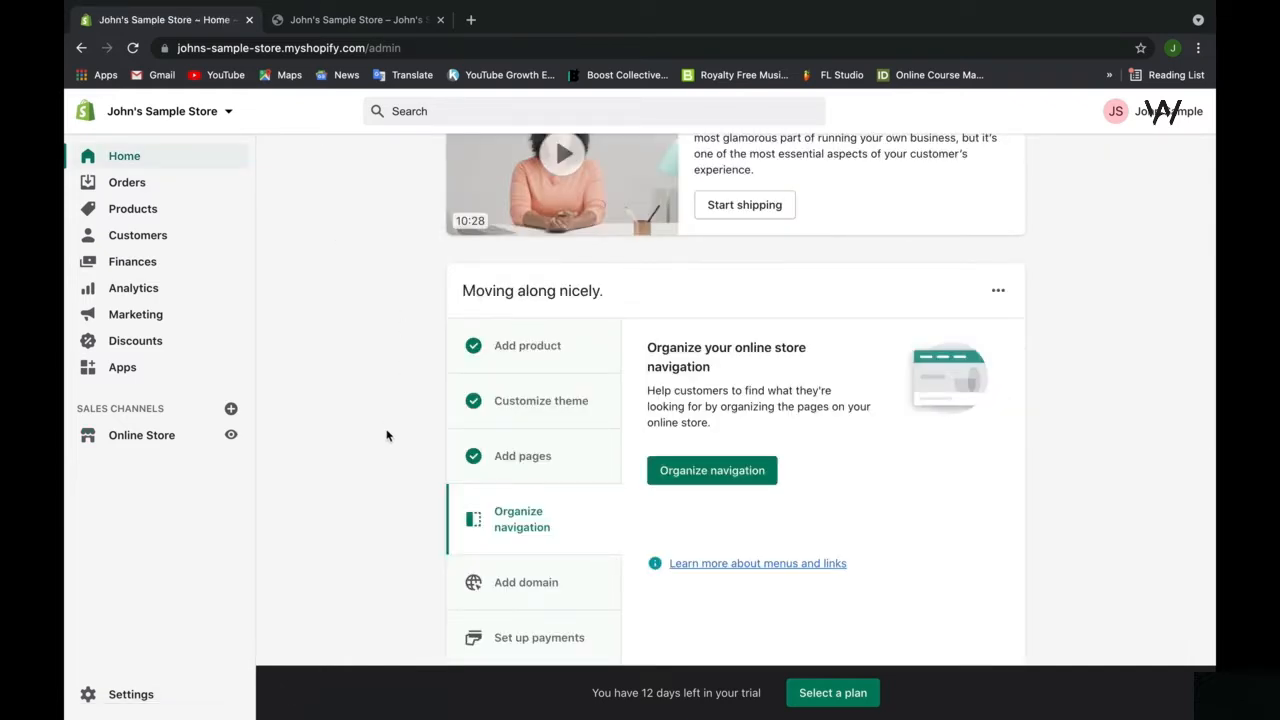
scroll(389, 472, down, 2)
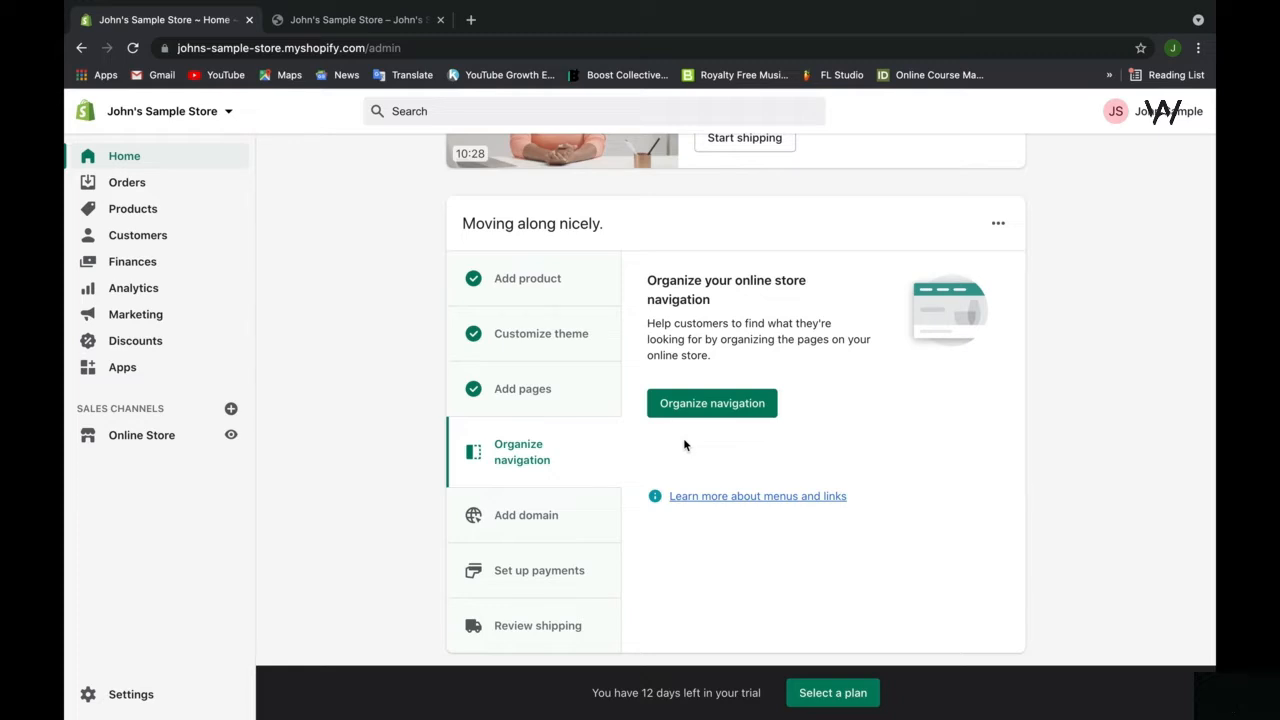
click(711, 412)
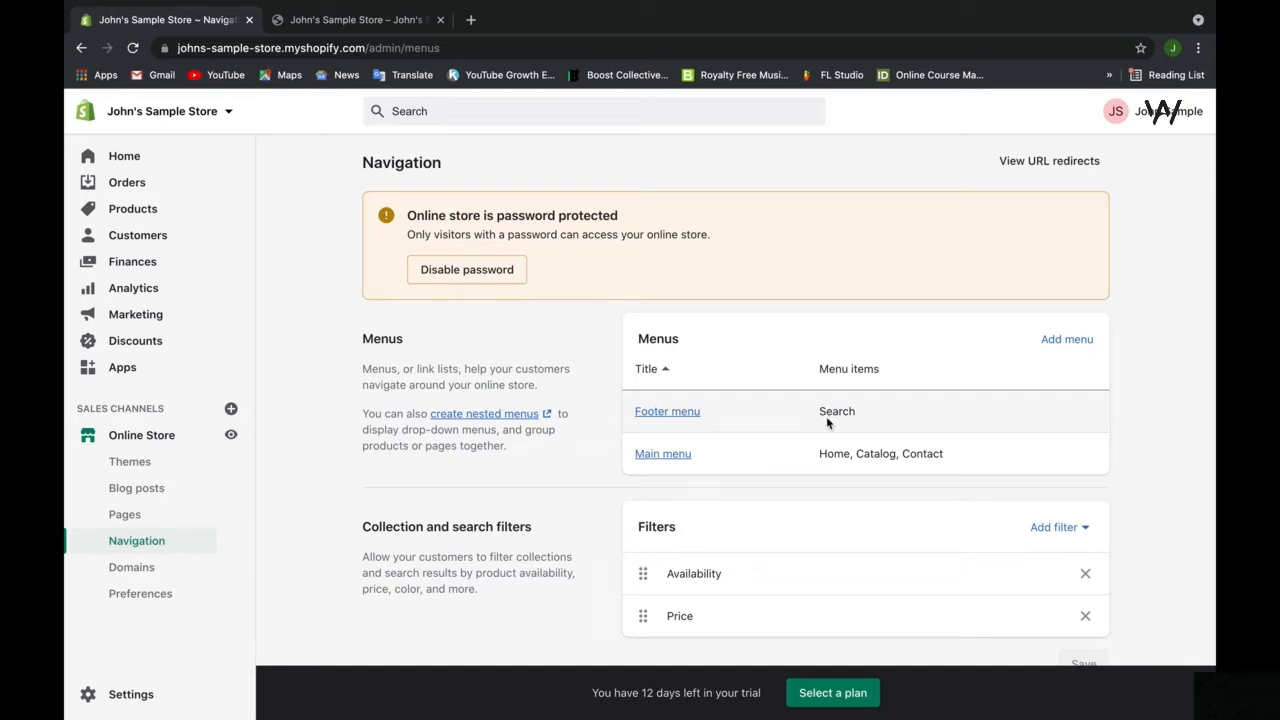
click(676, 456)
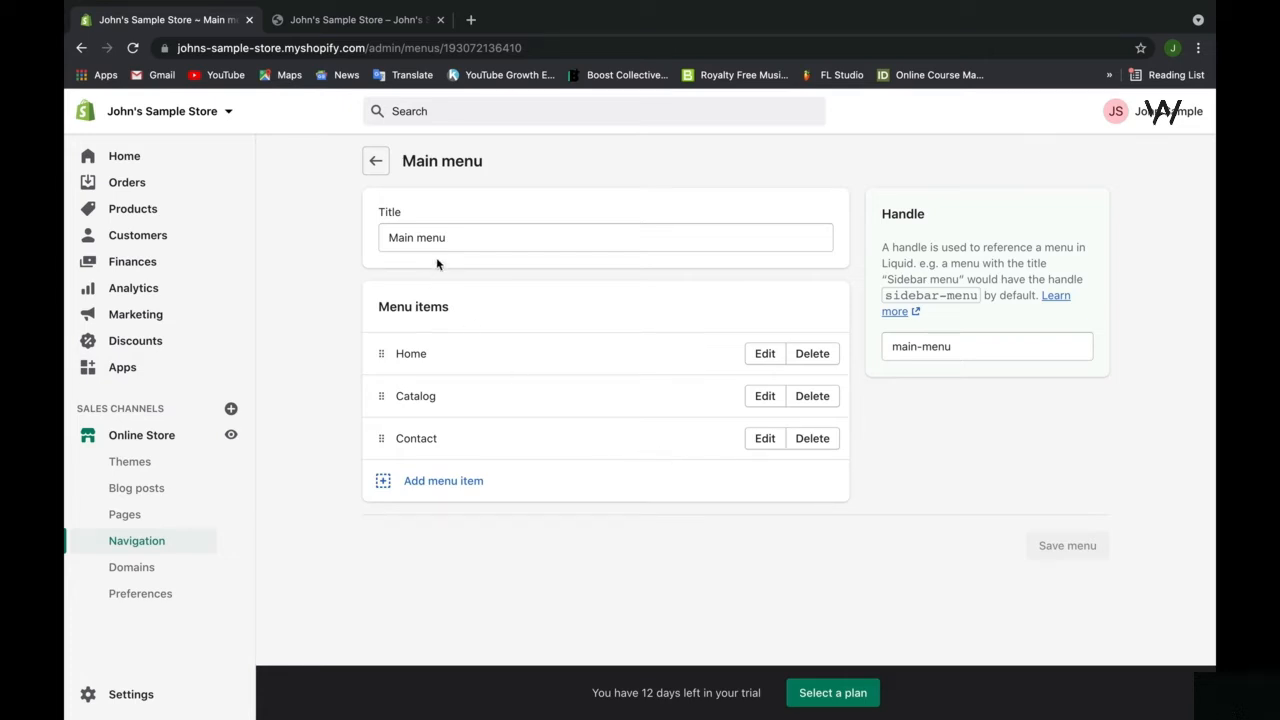
click(476, 243)
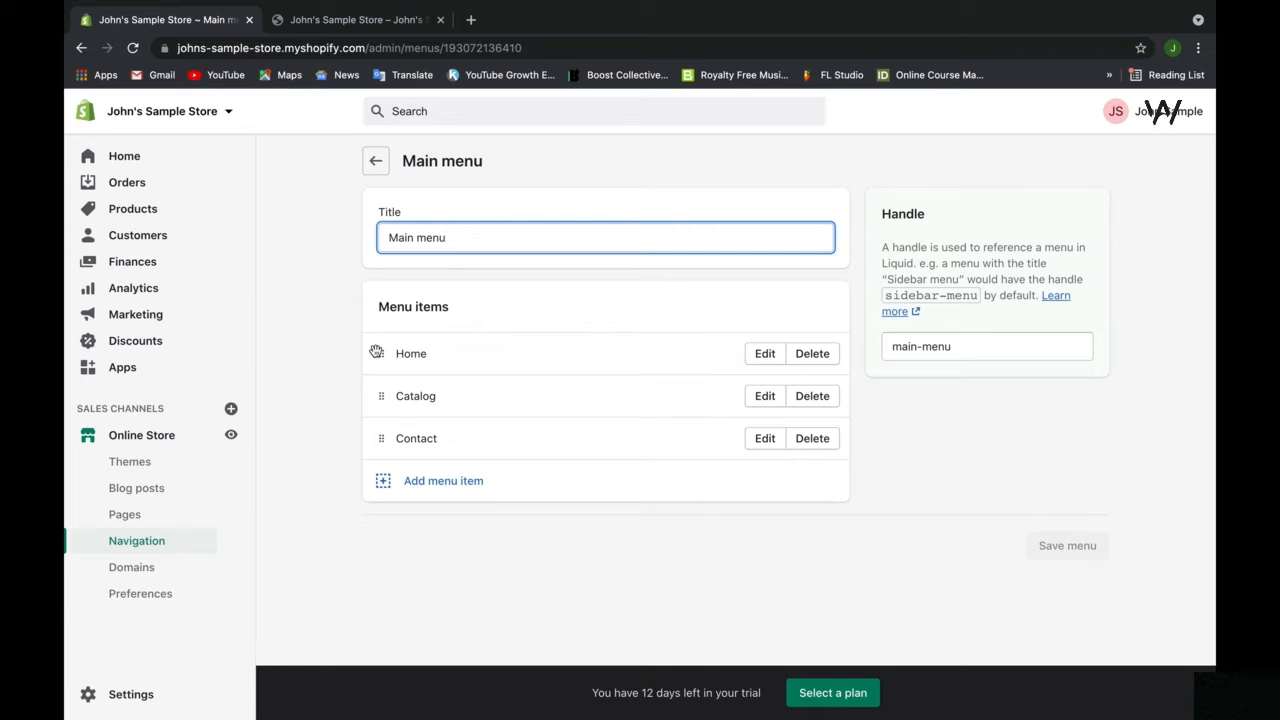
- Move the Contact item above Catalog in the Main menu and return it to the end of the list
mouse_move(376, 352)
mouse_down()
mouse_move(374, 391)
mouse_move(367, 340)
mouse_up()
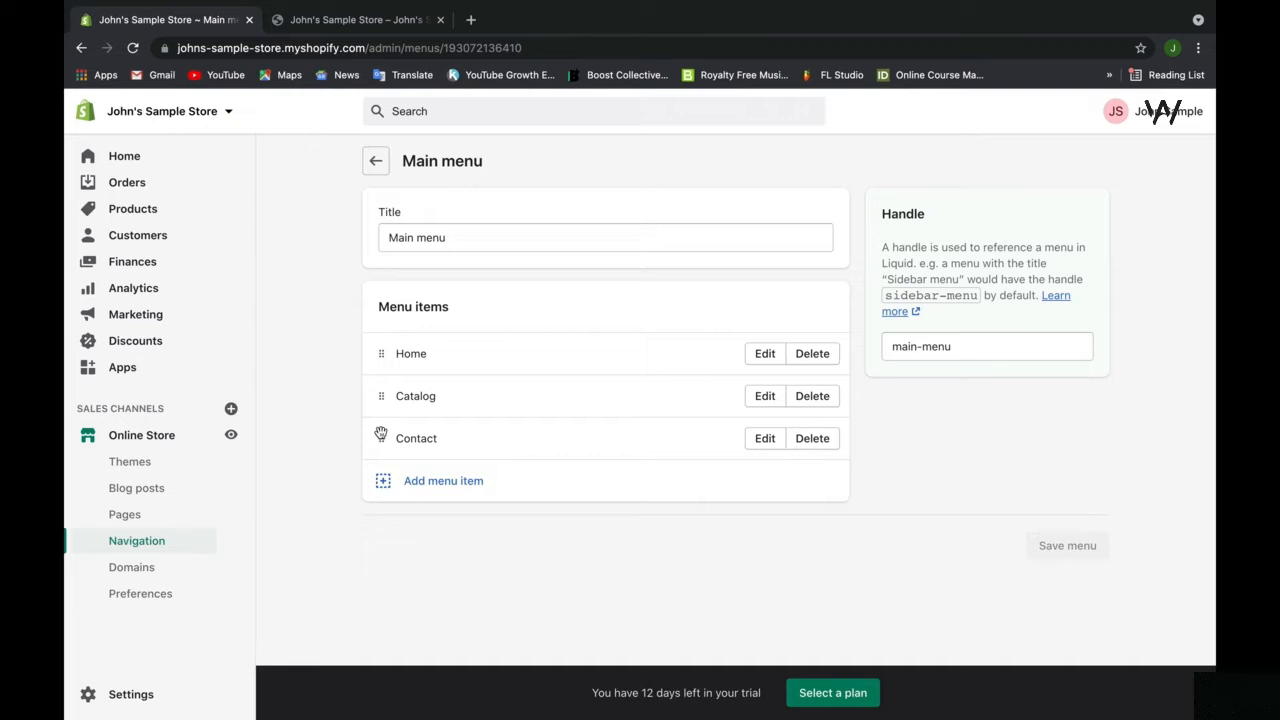
drag(381, 440, 380, 395)
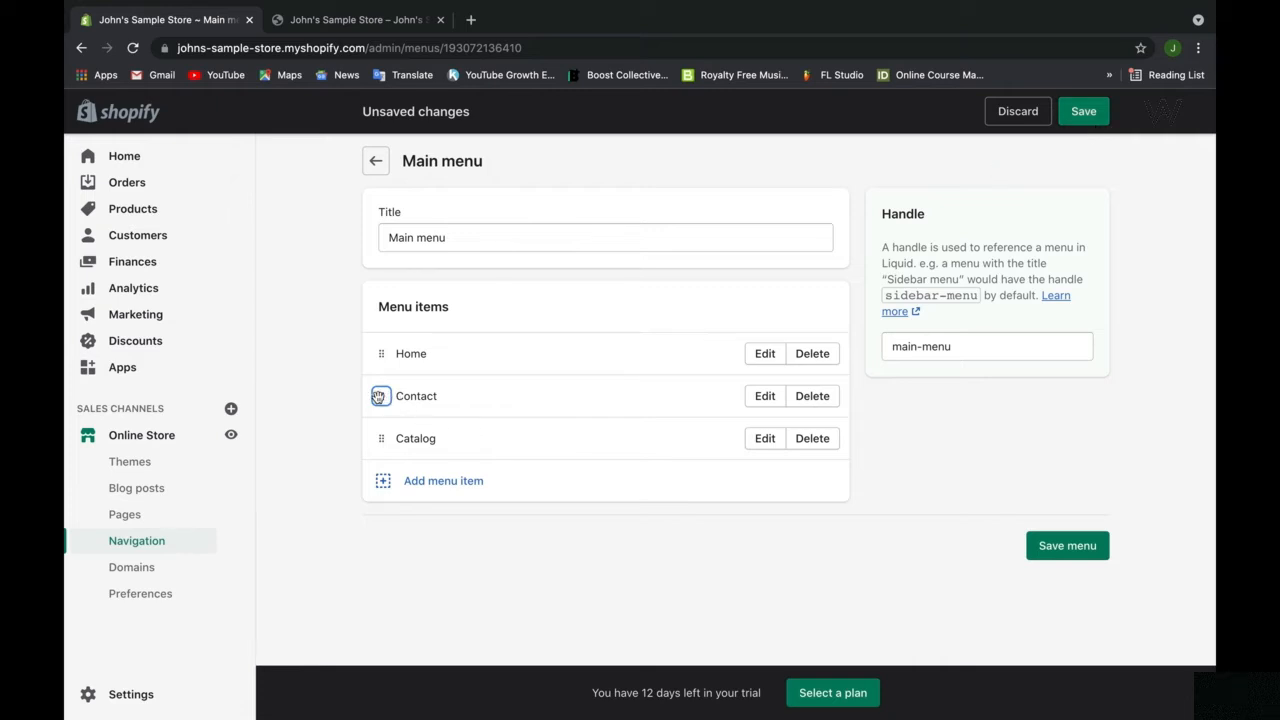
drag(381, 396, 379, 434)
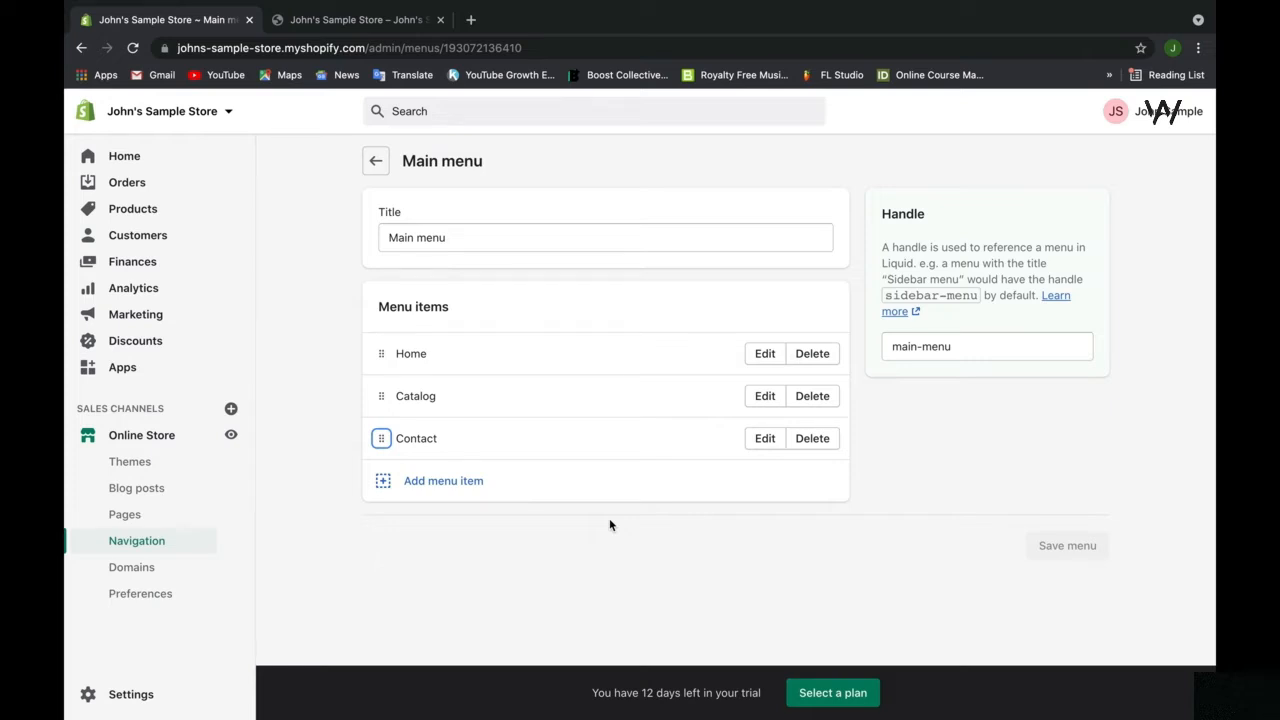
click(400, 242)
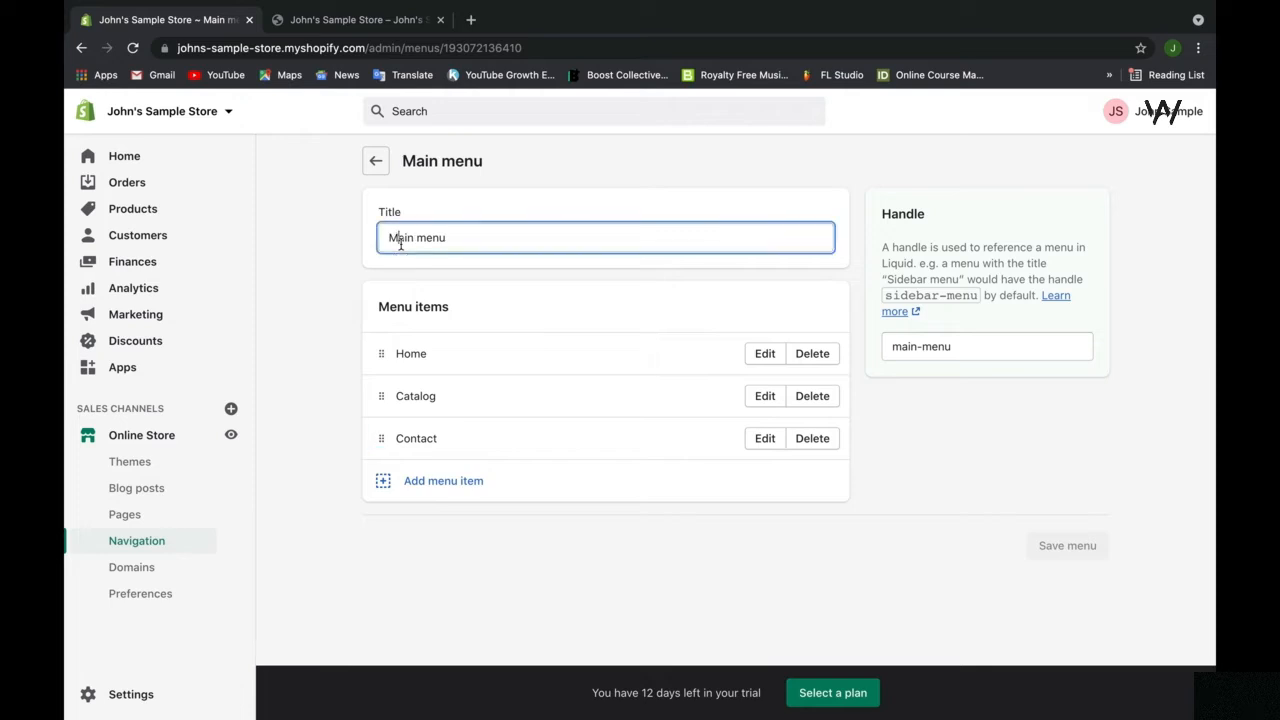
double_click(400, 243)
click(342, 274)
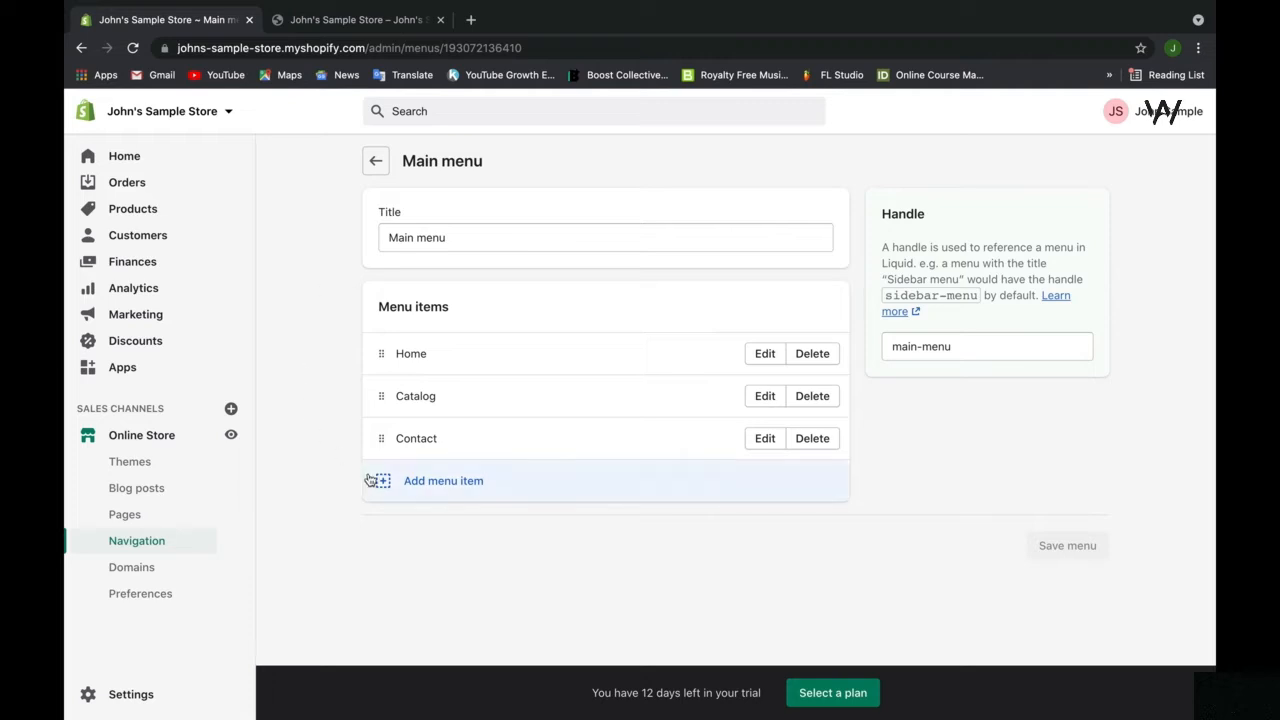
- Start a new Main menu item and link it to All products
click(410, 486)
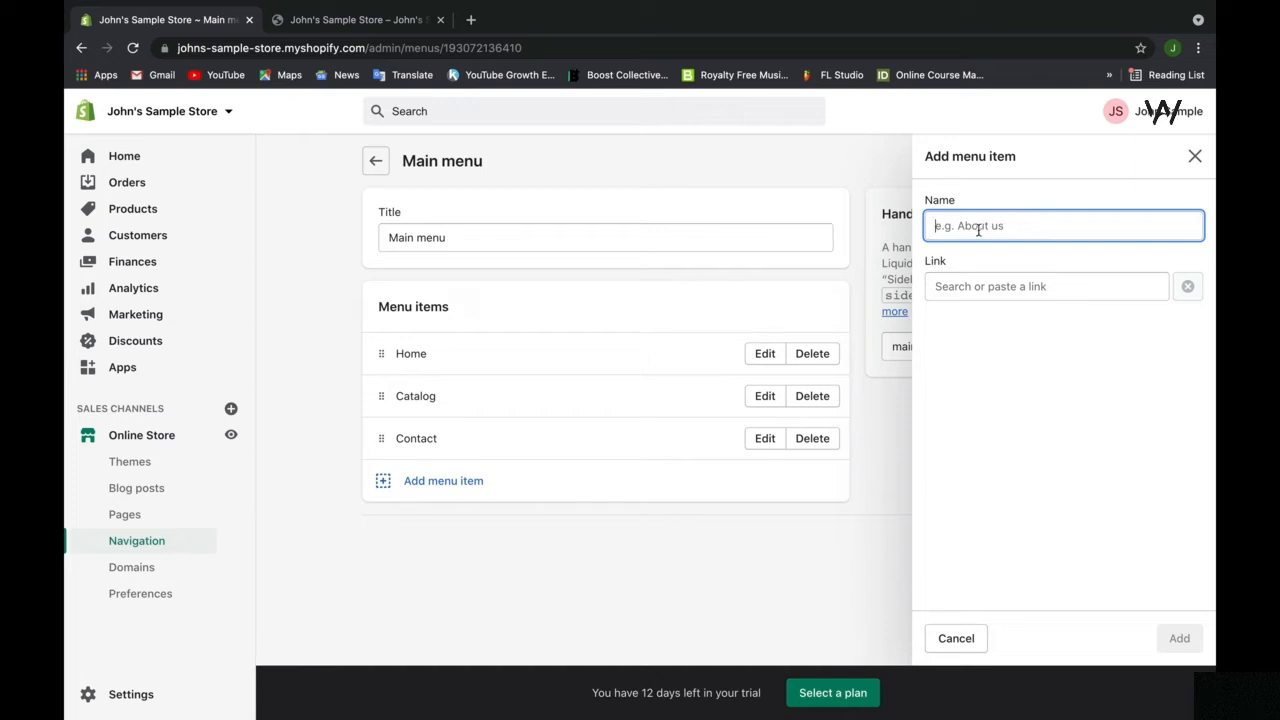
click(986, 290)
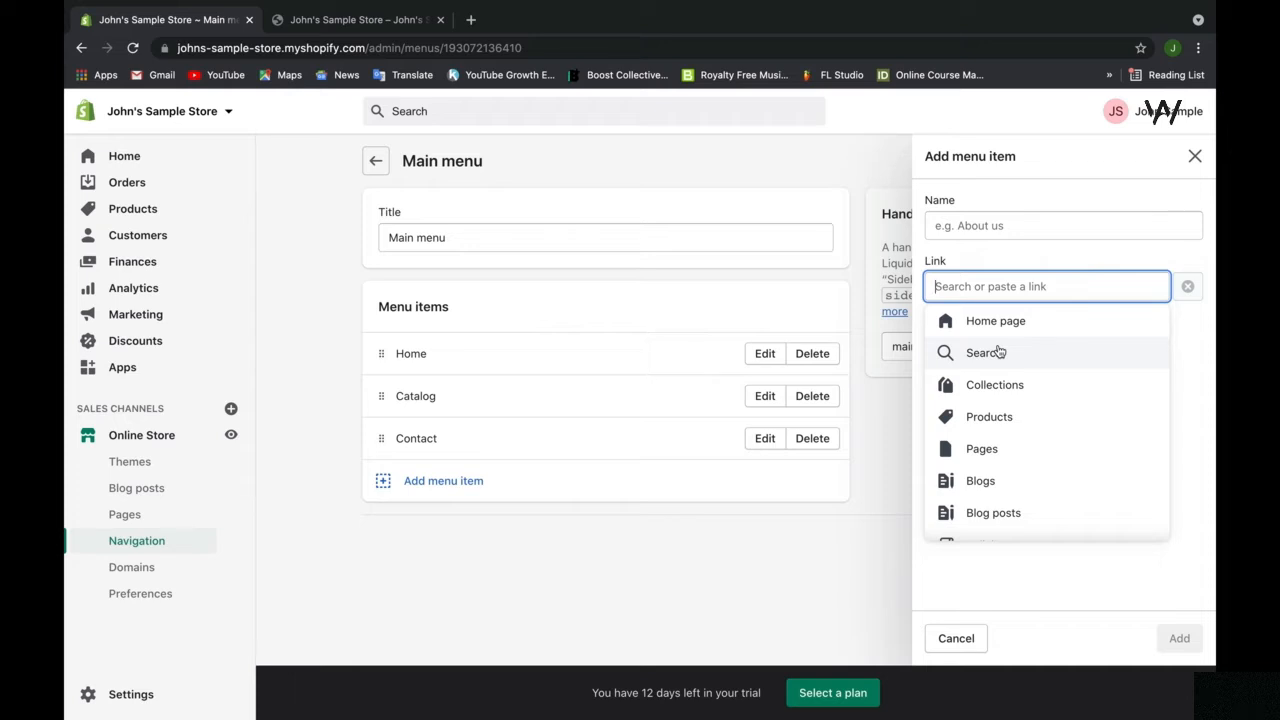
click(986, 415)
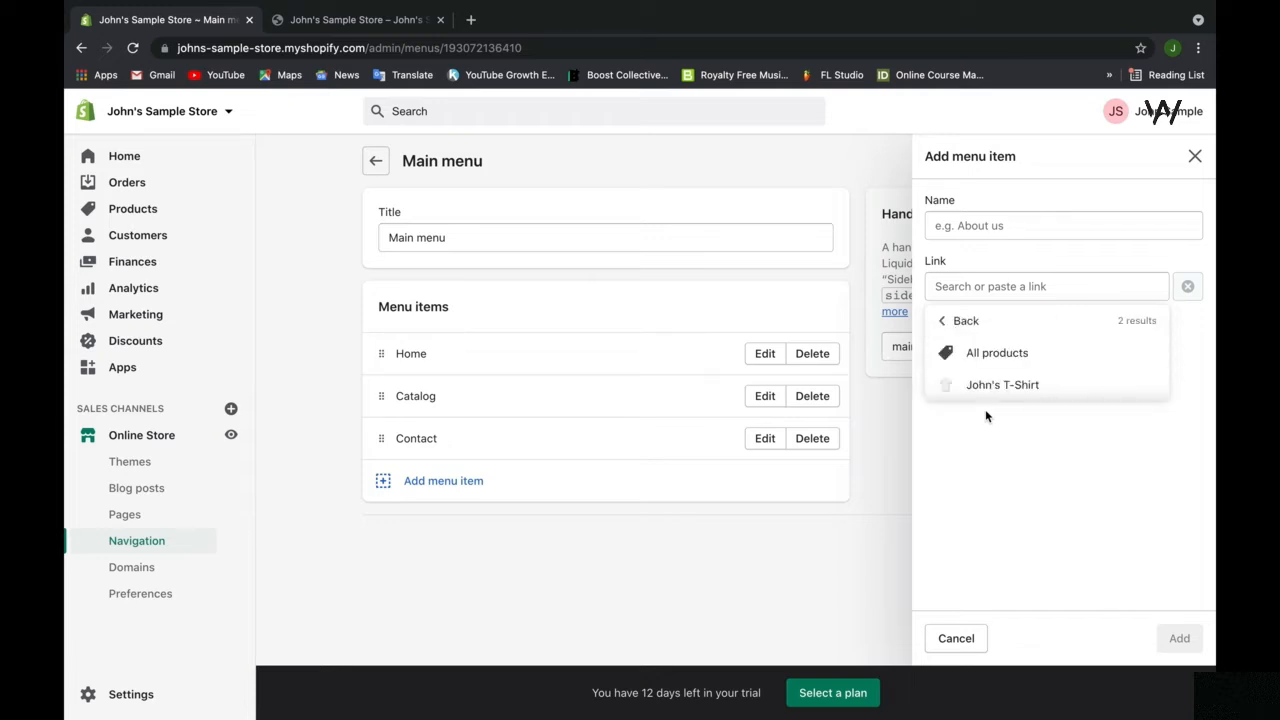
click(986, 354)
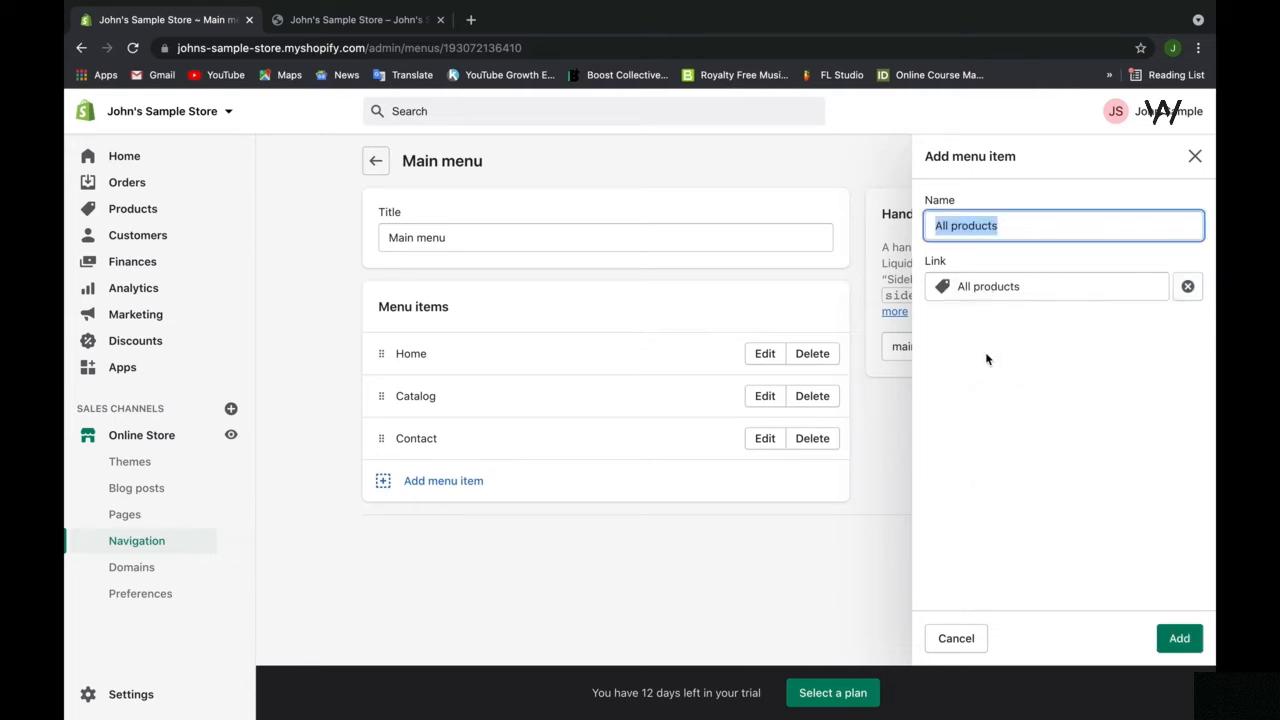
- Name the new menu item Products, add it to the Main menu and save the menu
click(955, 228)
key(BackSpace)
key(BackSpace)
key(BackSpace)
key(BackSpace)
key(BackSpace)
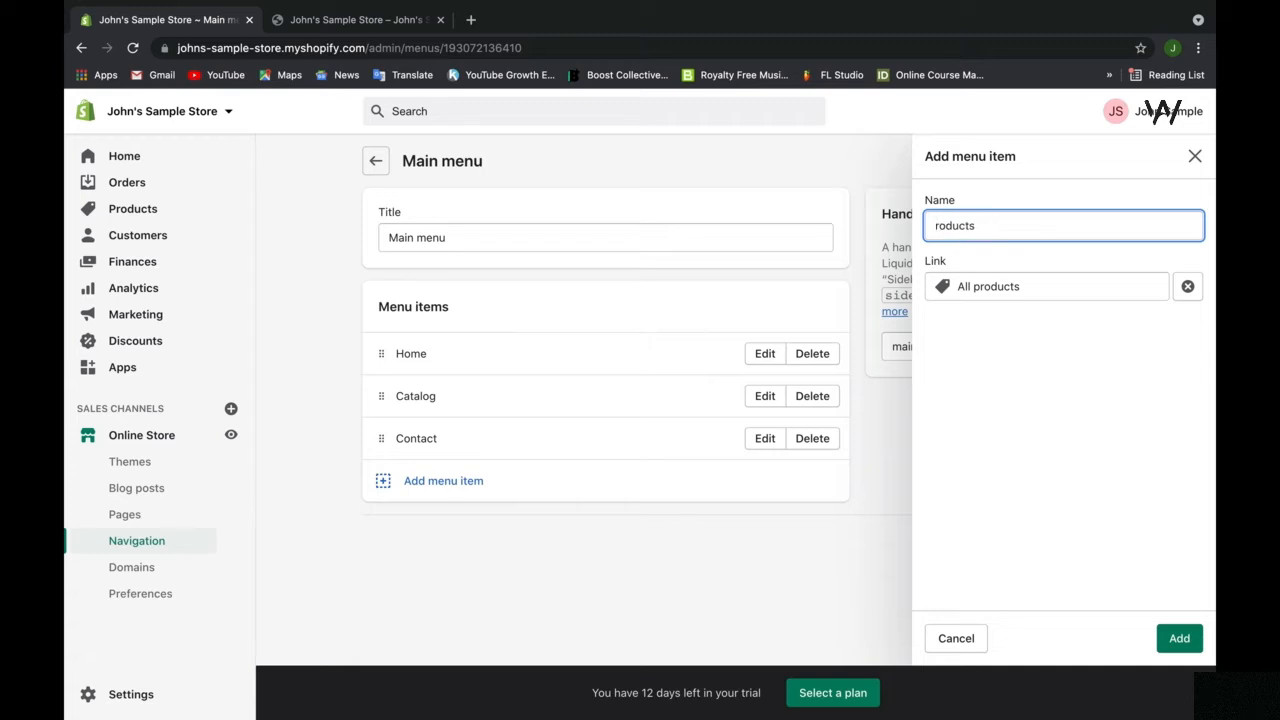
text(P)
click(1177, 639)
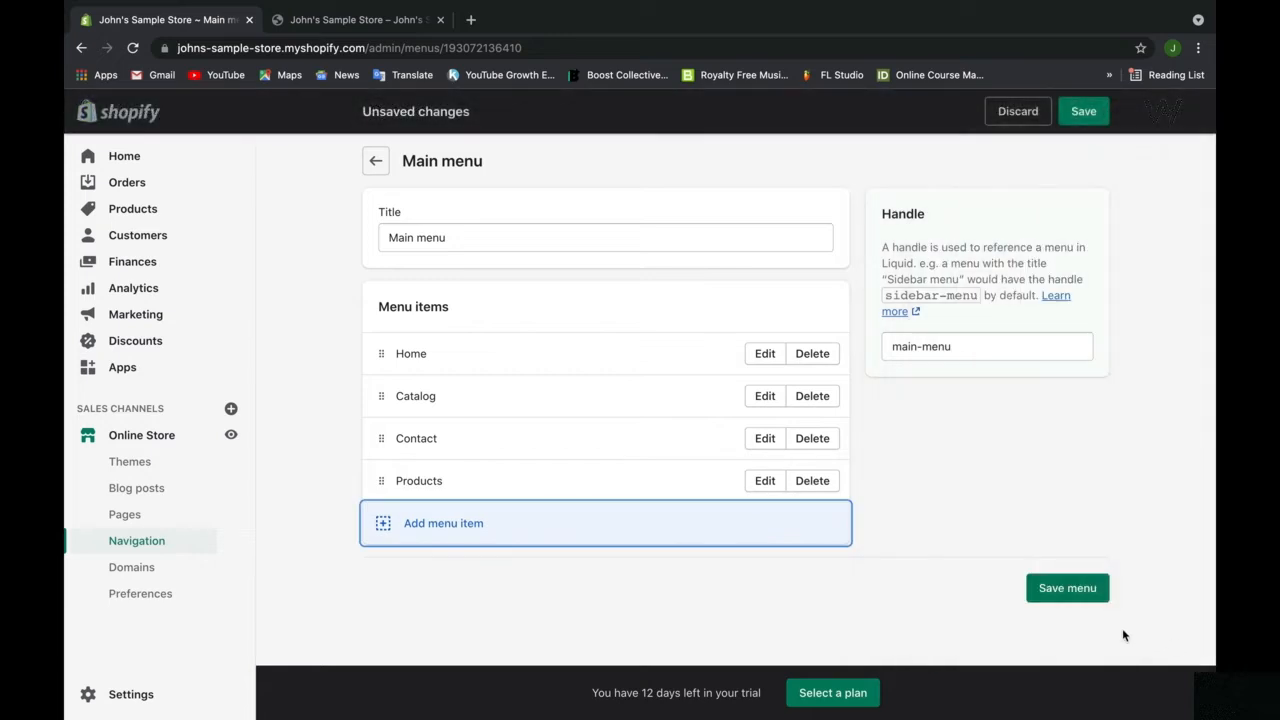
click(1065, 592)
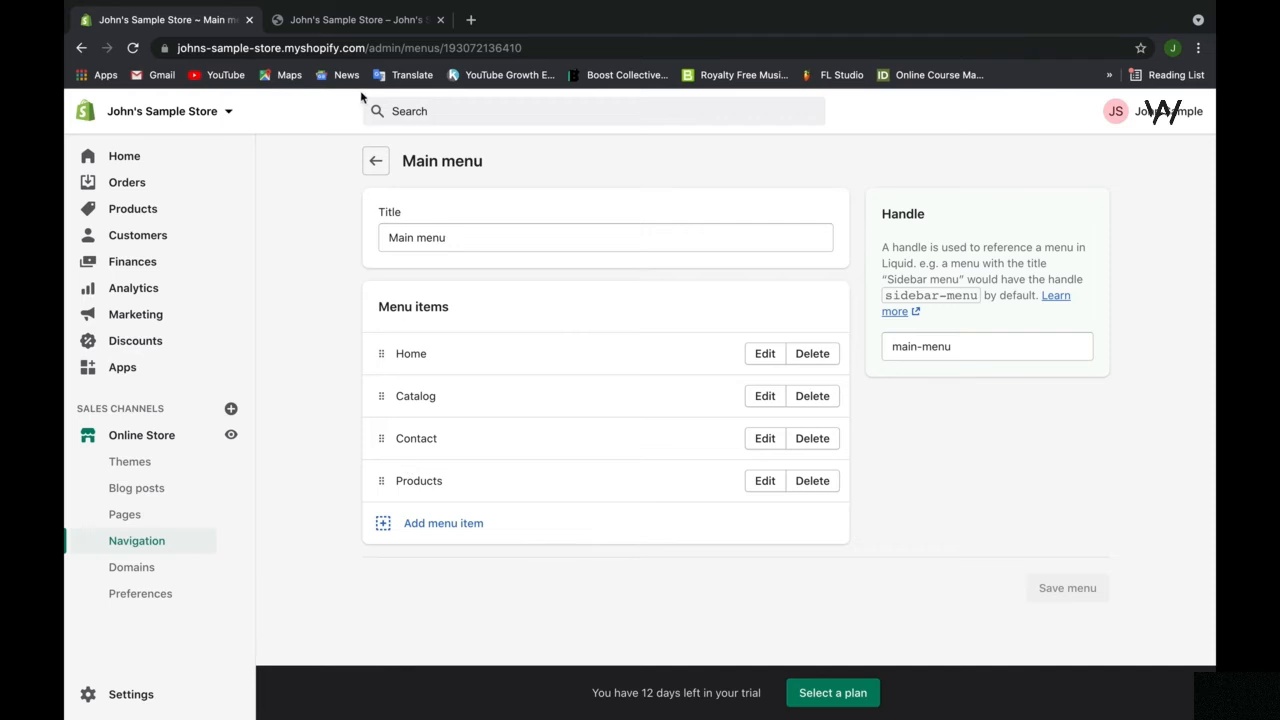
- Reload the storefront's home page and follow the Products link in its header to view the product listing
click(366, 20)
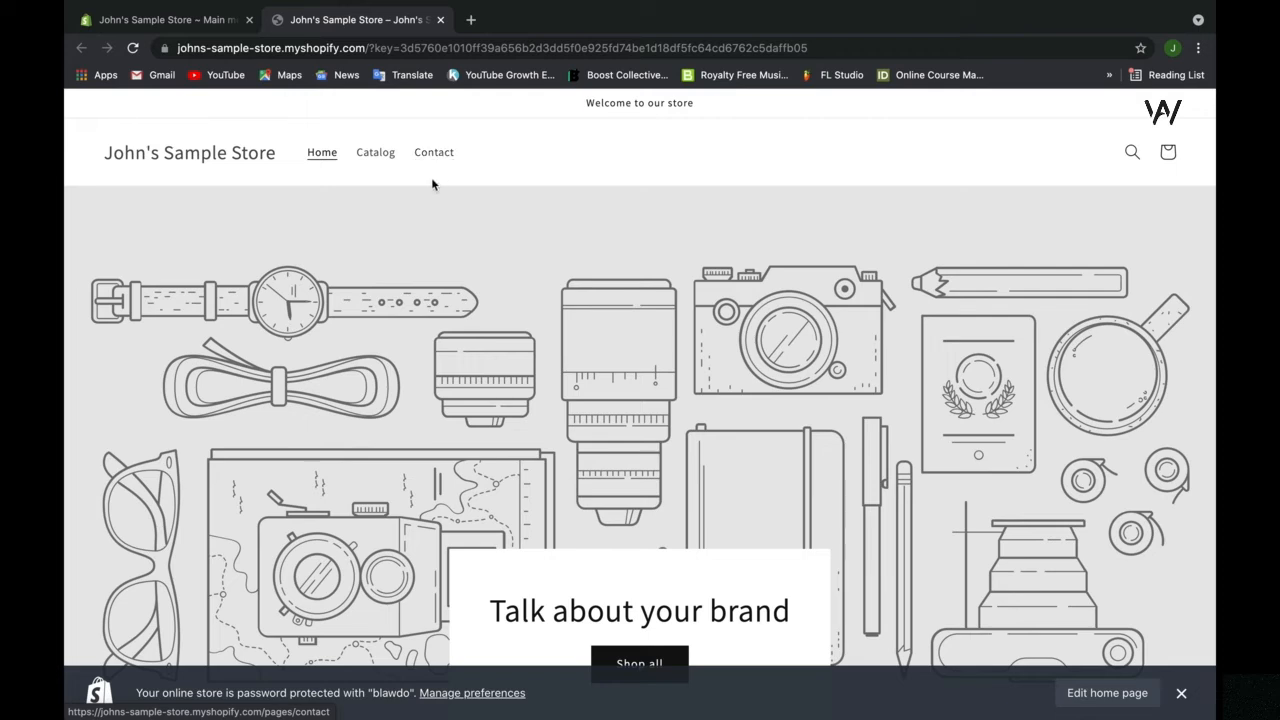
click(241, 163)
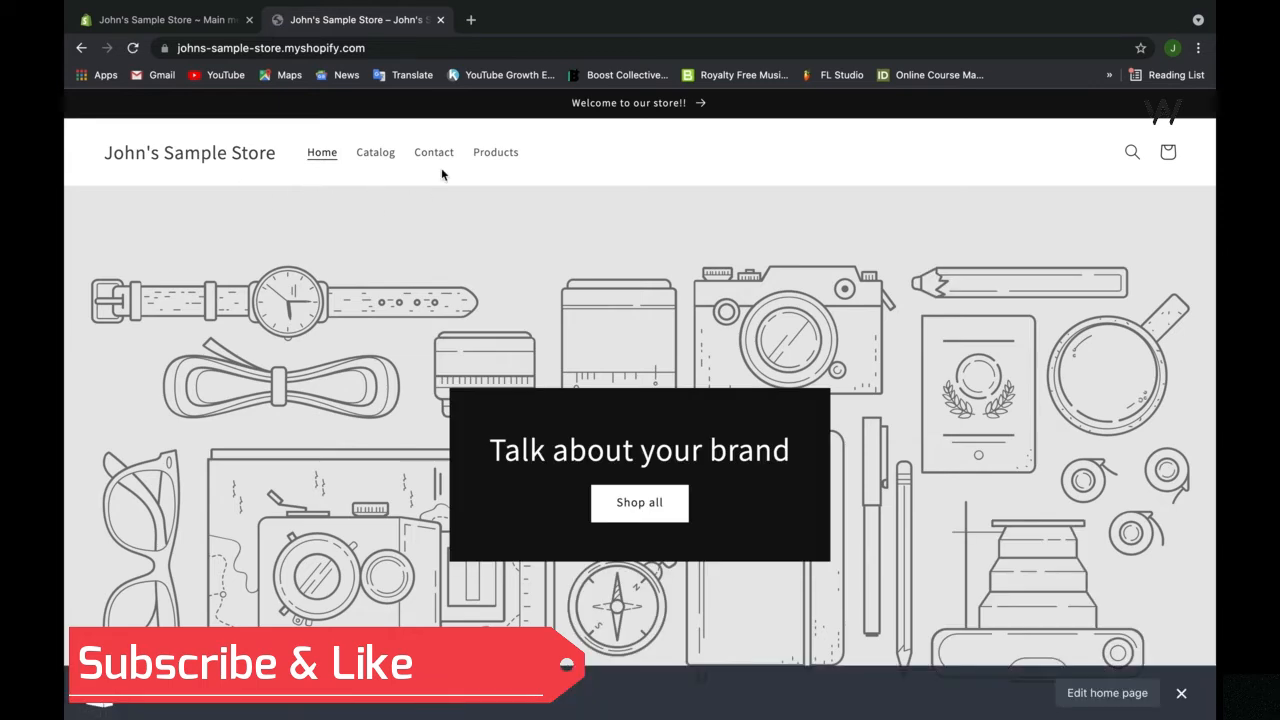
click(492, 163)
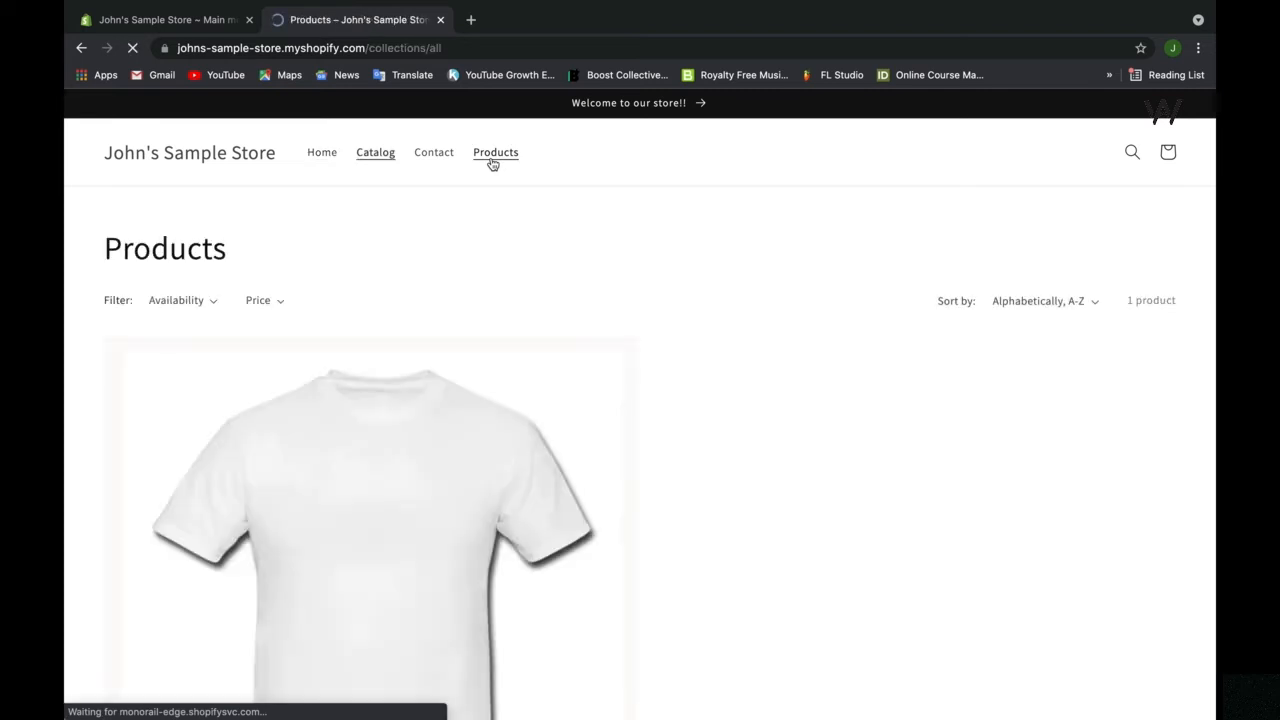
scroll(409, 425, down, 3)
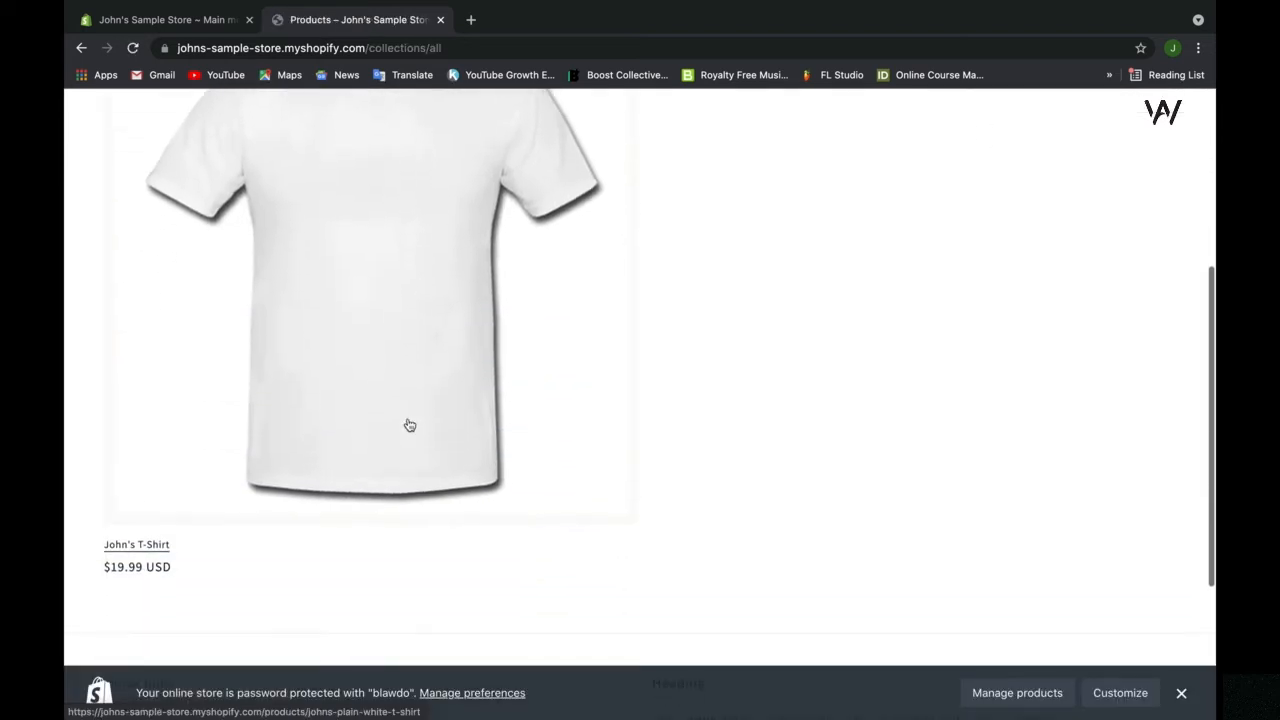
scroll(409, 425, up, 5)
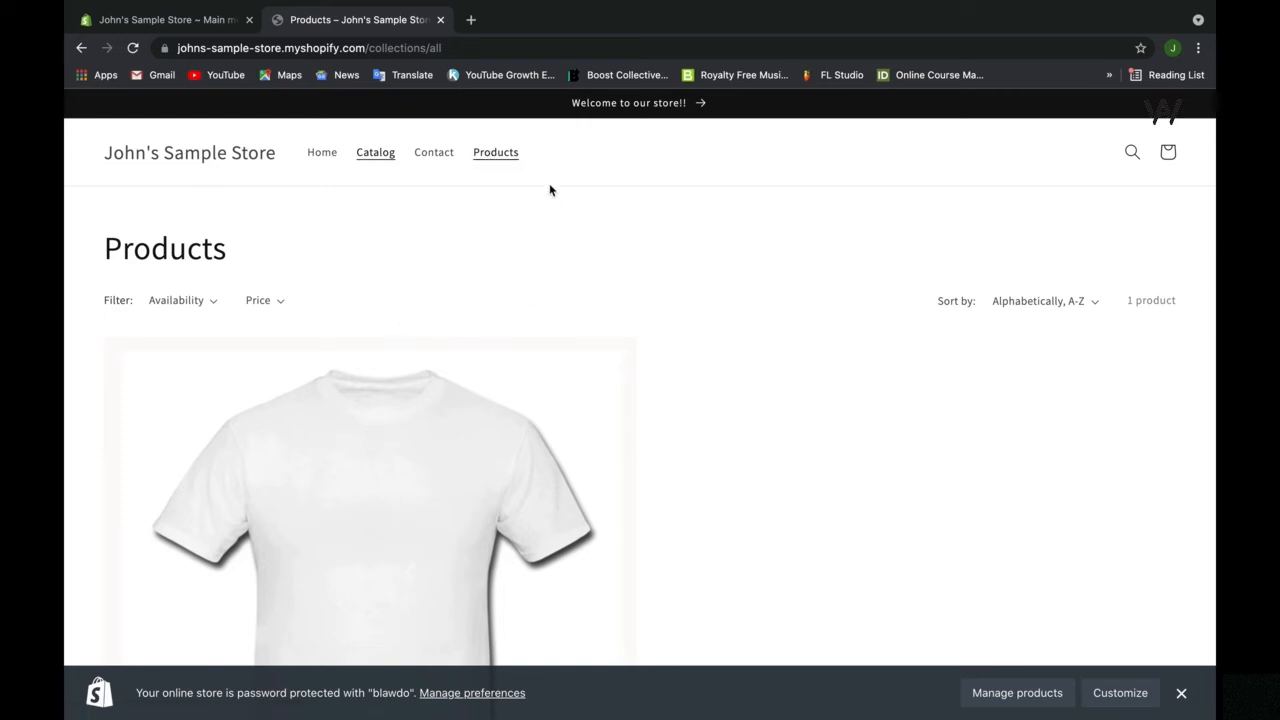
scroll(436, 201, down, 6)
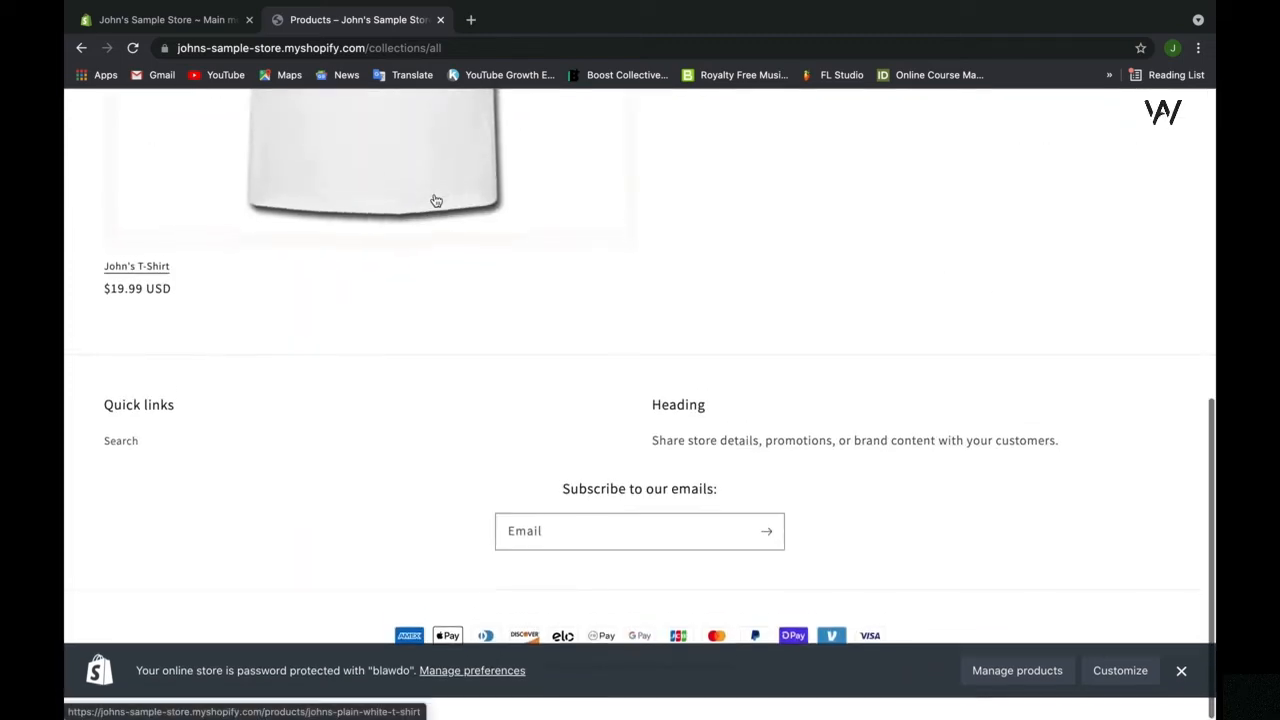
scroll(194, 490, up, 8)
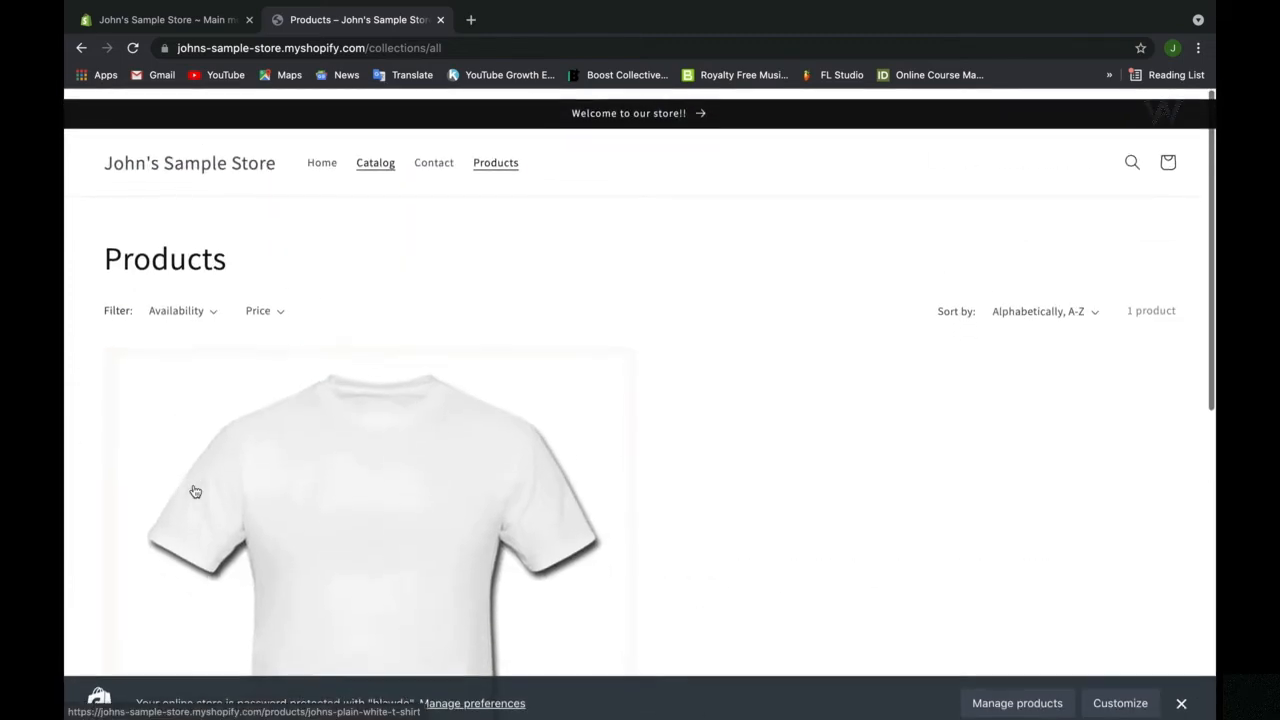
- Return to the store admin, reopen the Main menu and view the edit and removal dialogs of the Products item, cancelling both
click(190, 22)
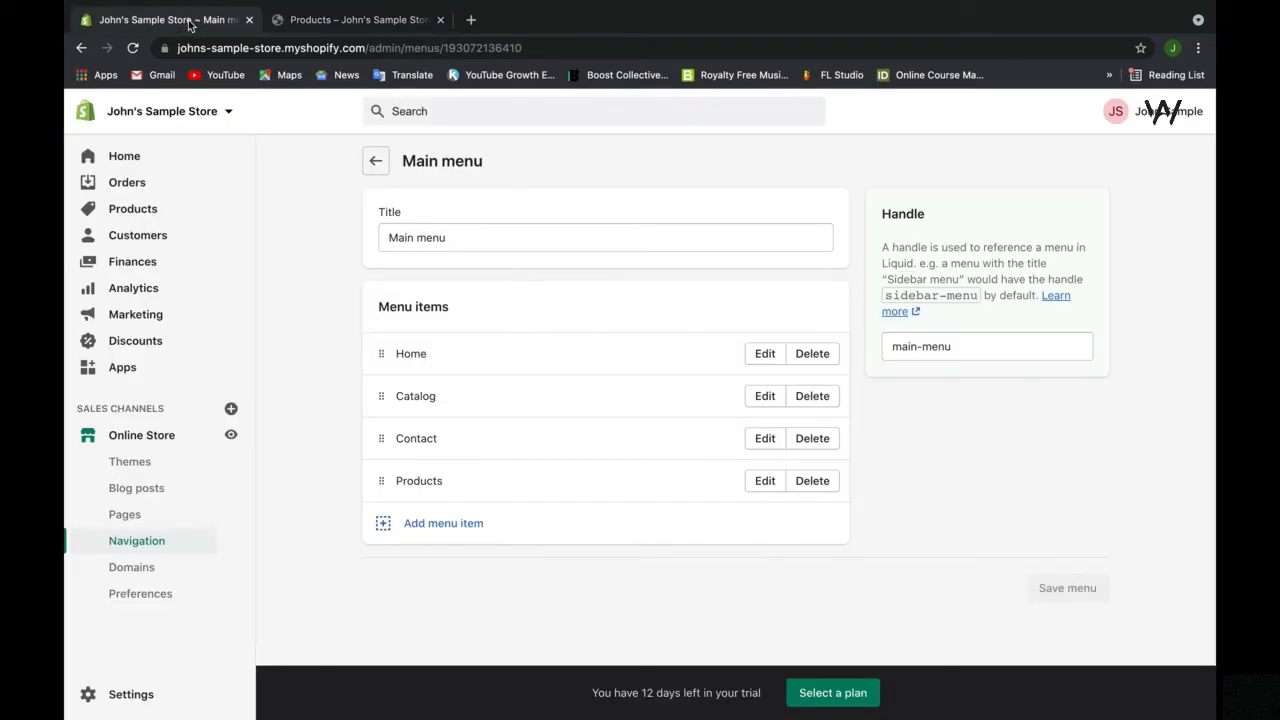
click(371, 161)
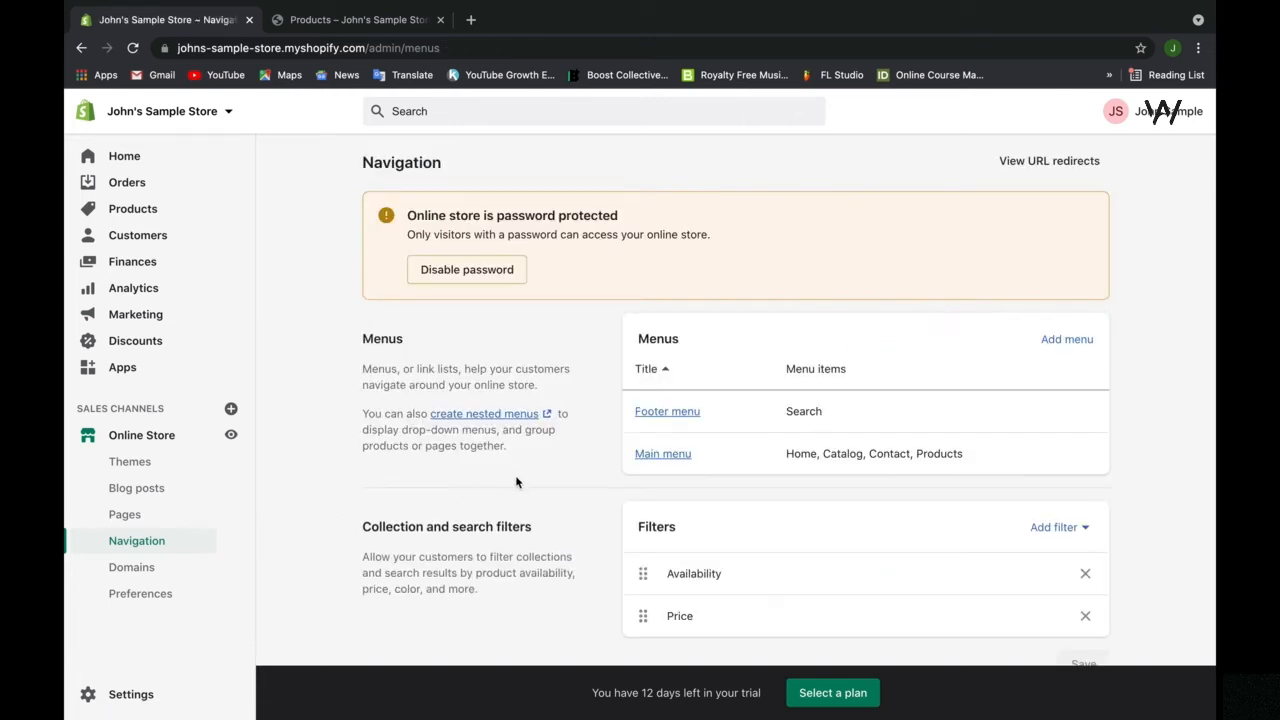
click(651, 462)
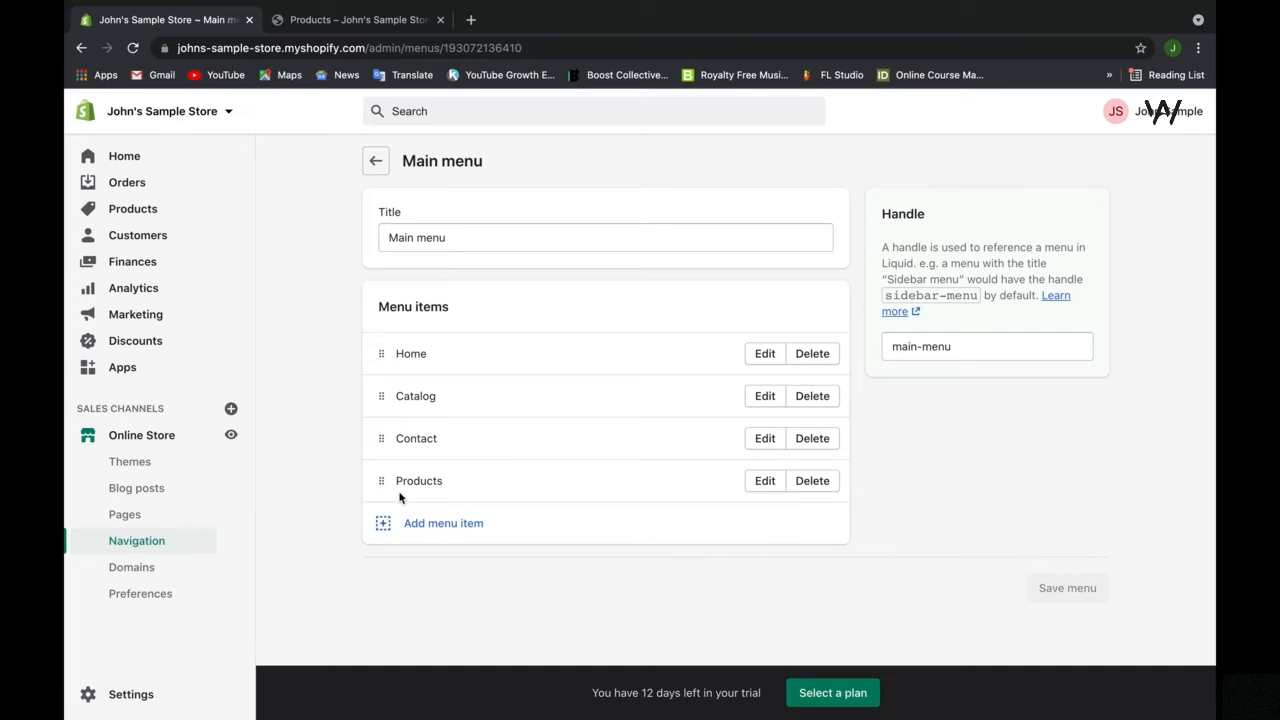
click(756, 484)
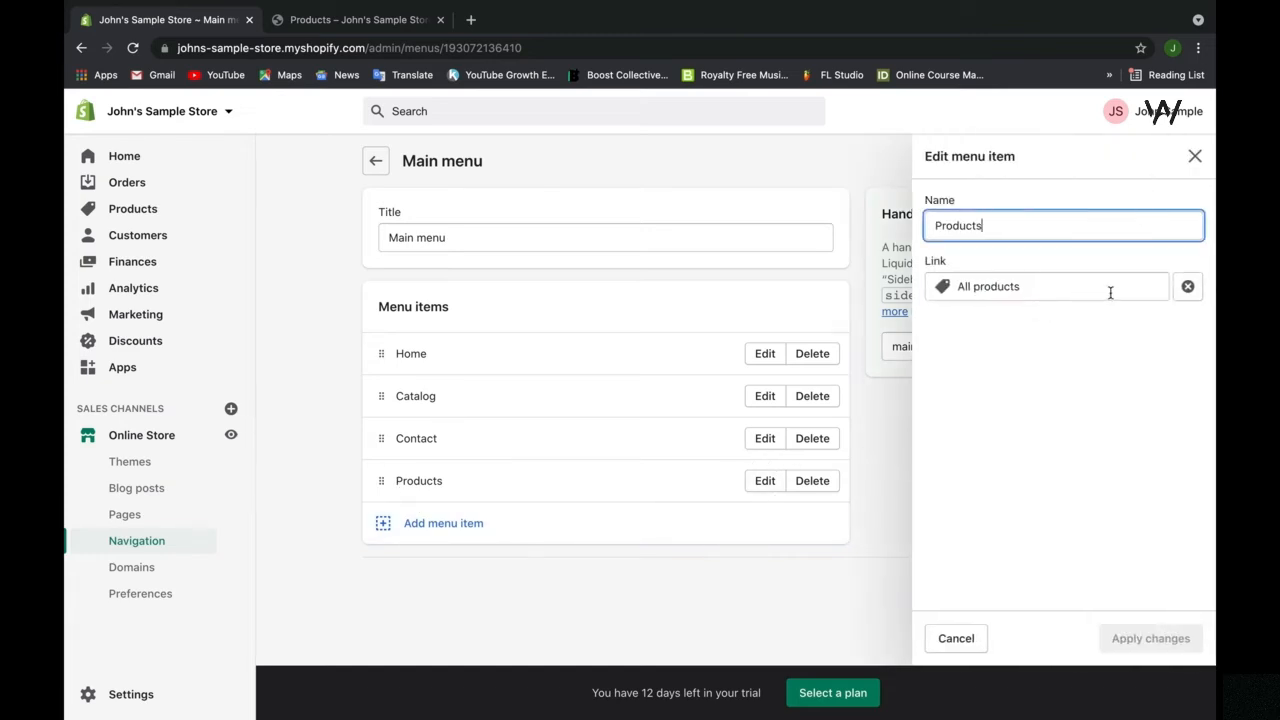
click(1194, 157)
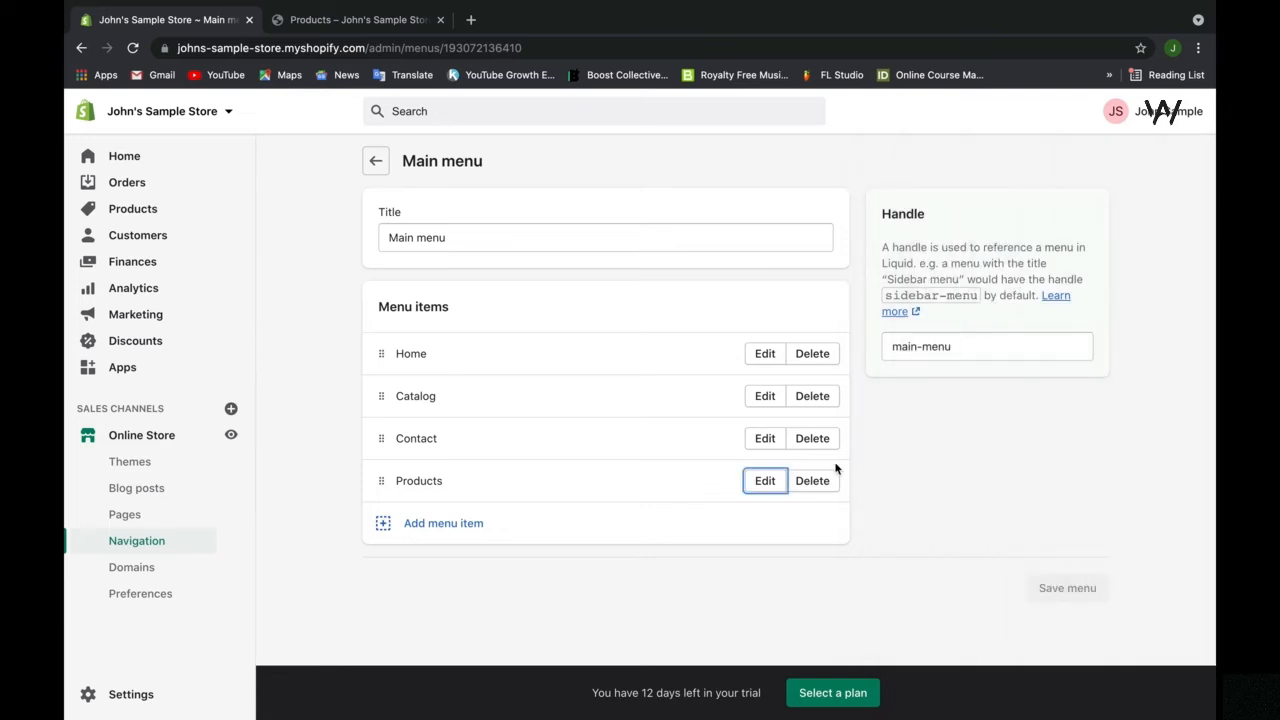
click(826, 482)
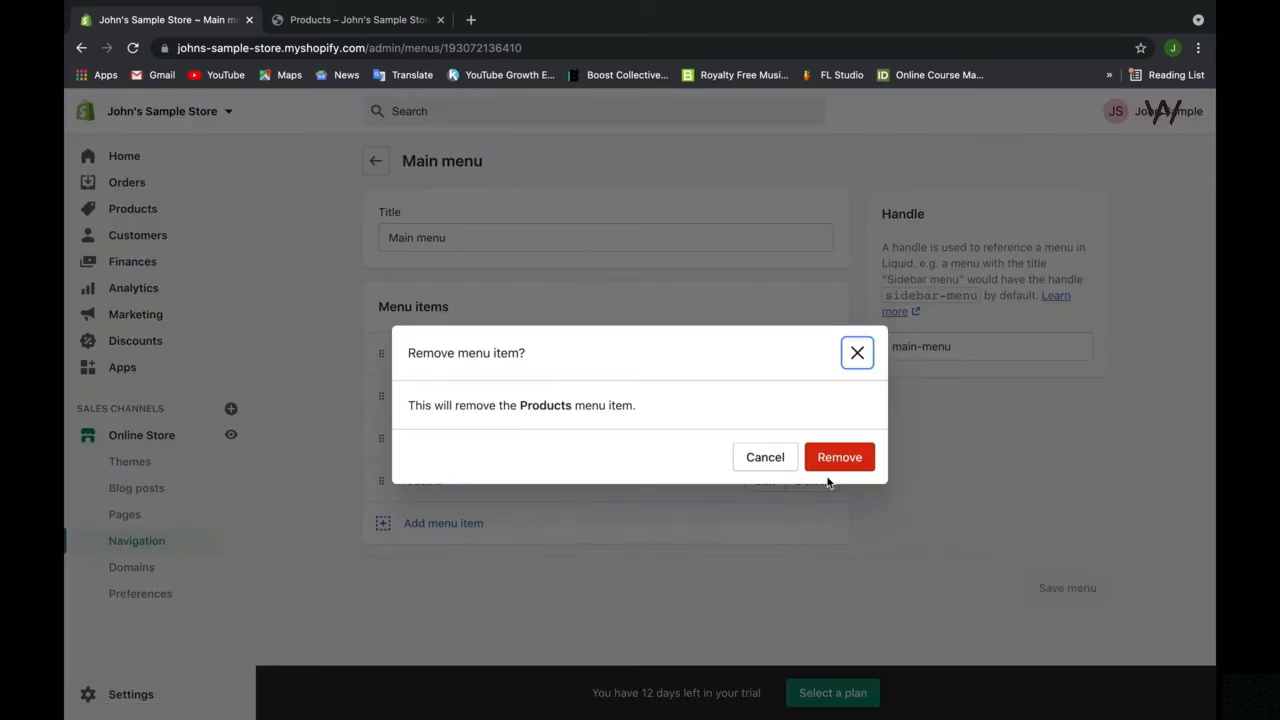
click(763, 465)
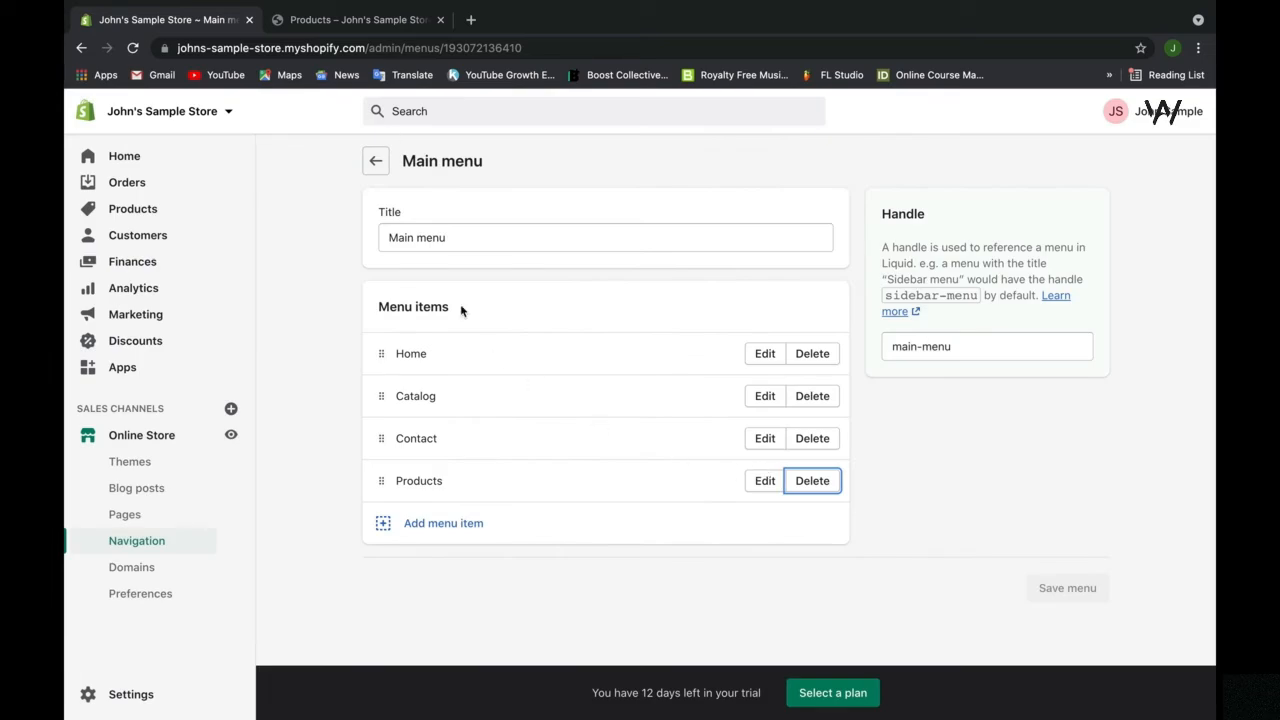
- View the Footer menu's title and items and return to the Navigation overview
click(373, 164)
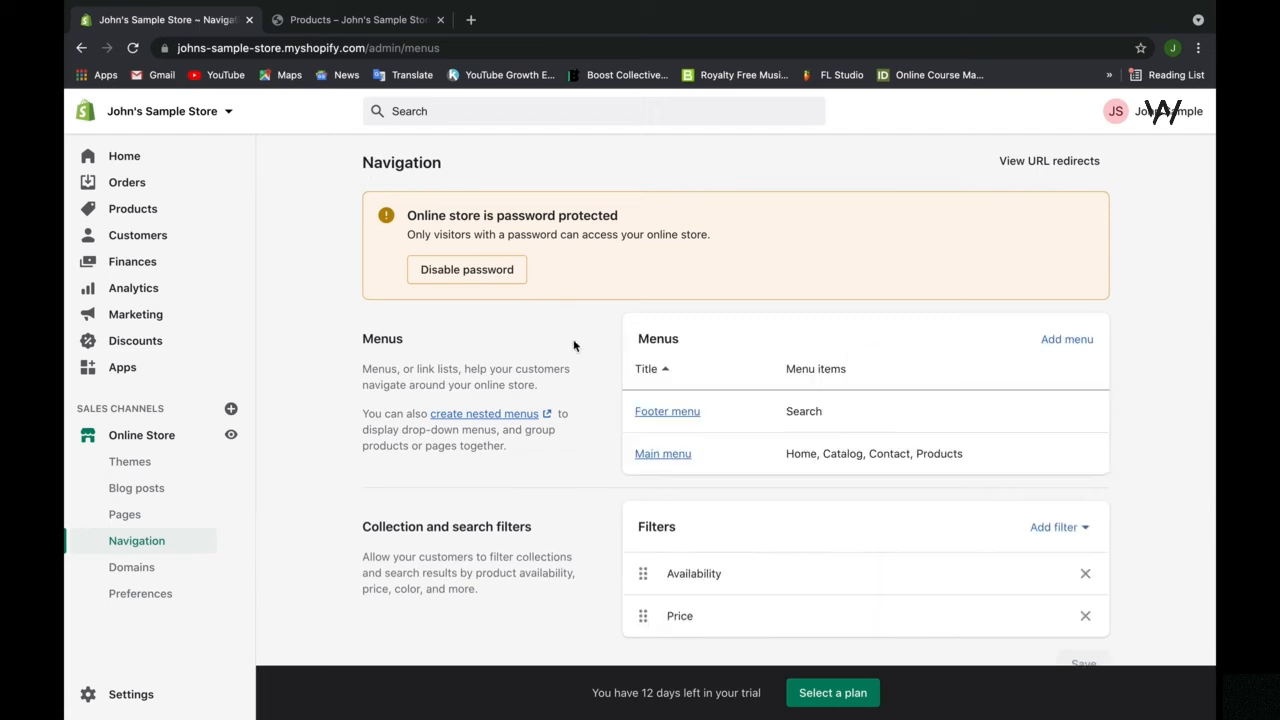
click(648, 413)
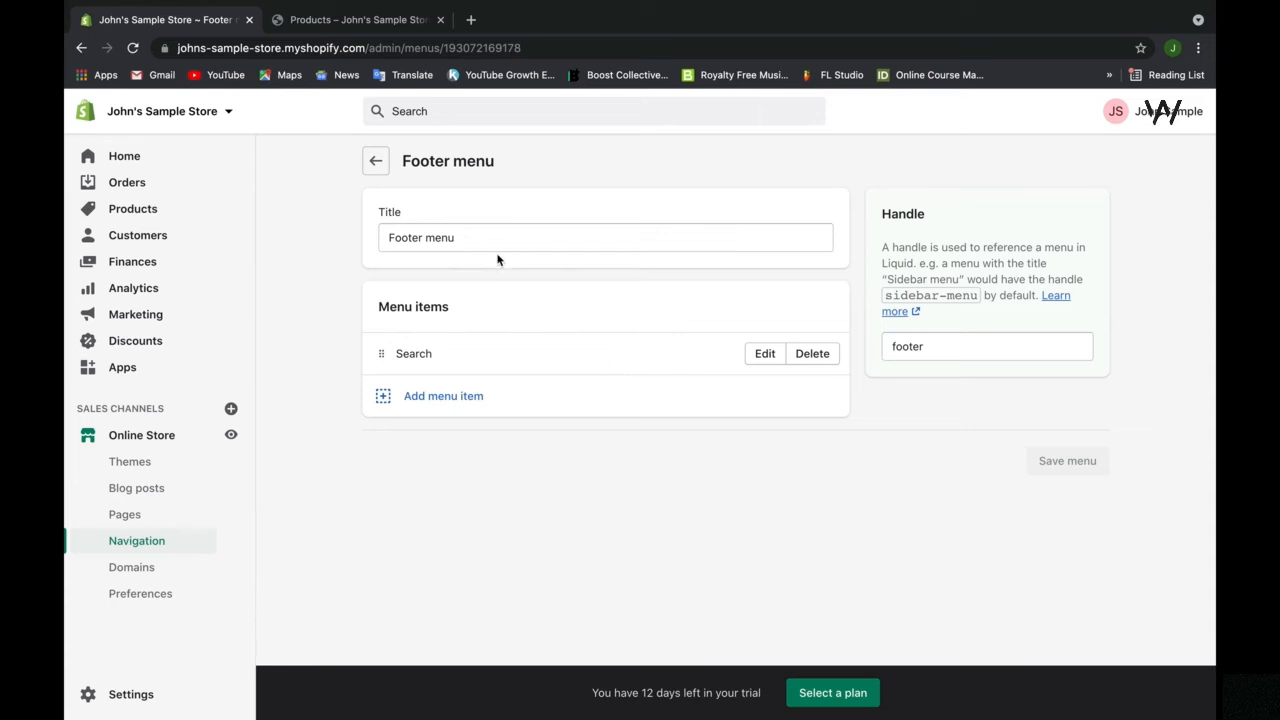
click(373, 171)
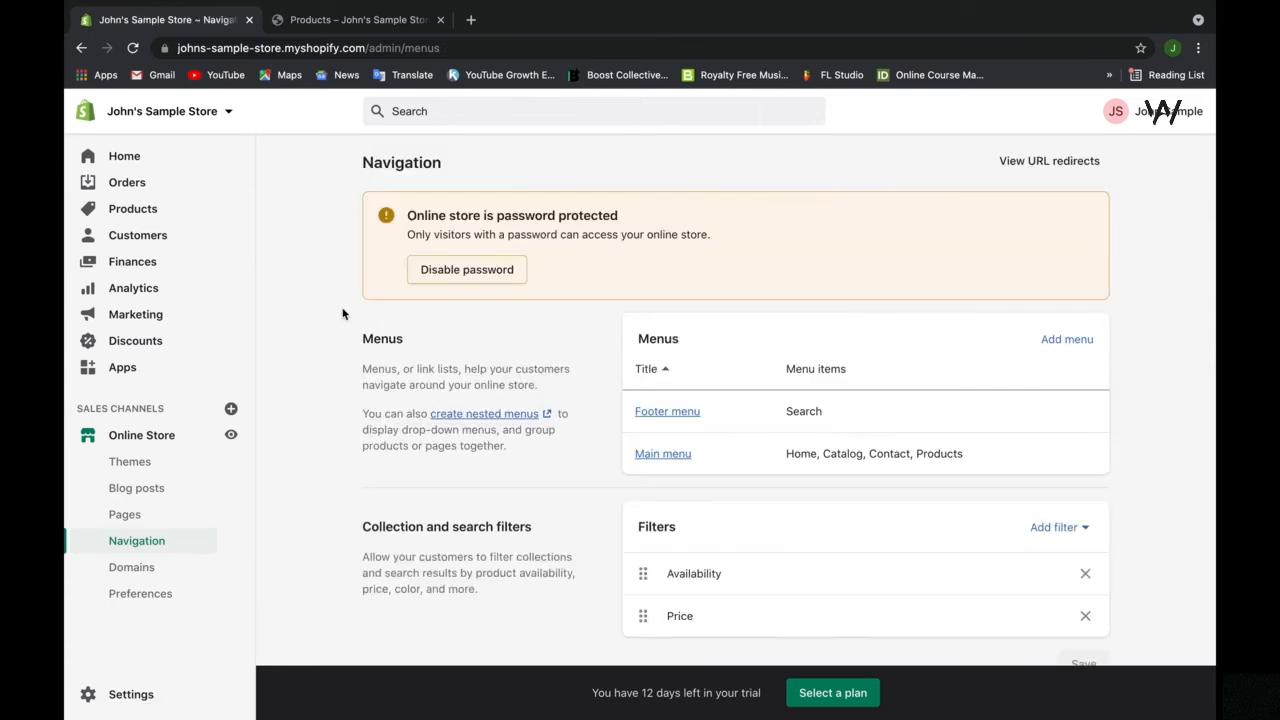
- Start a new menu titled Sidebar menu and discard it unsaved, returning to the Navigation overview
click(1066, 338)
click(714, 240)
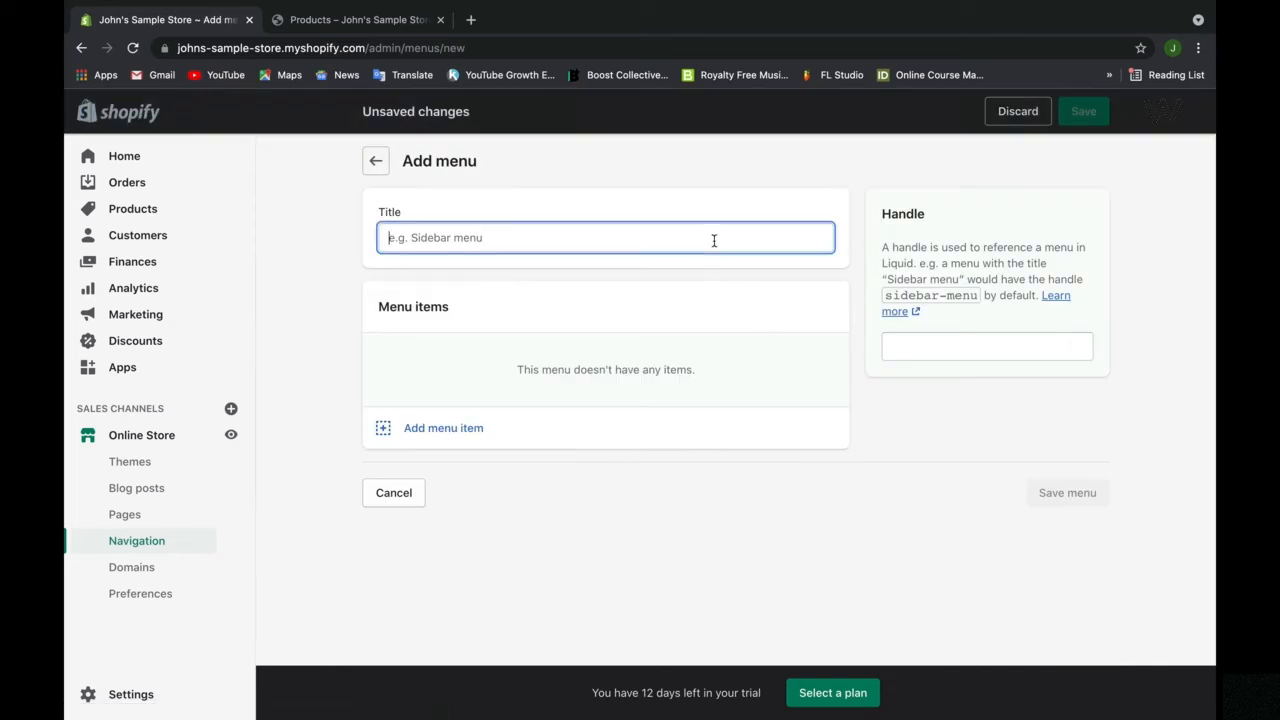
text(S)
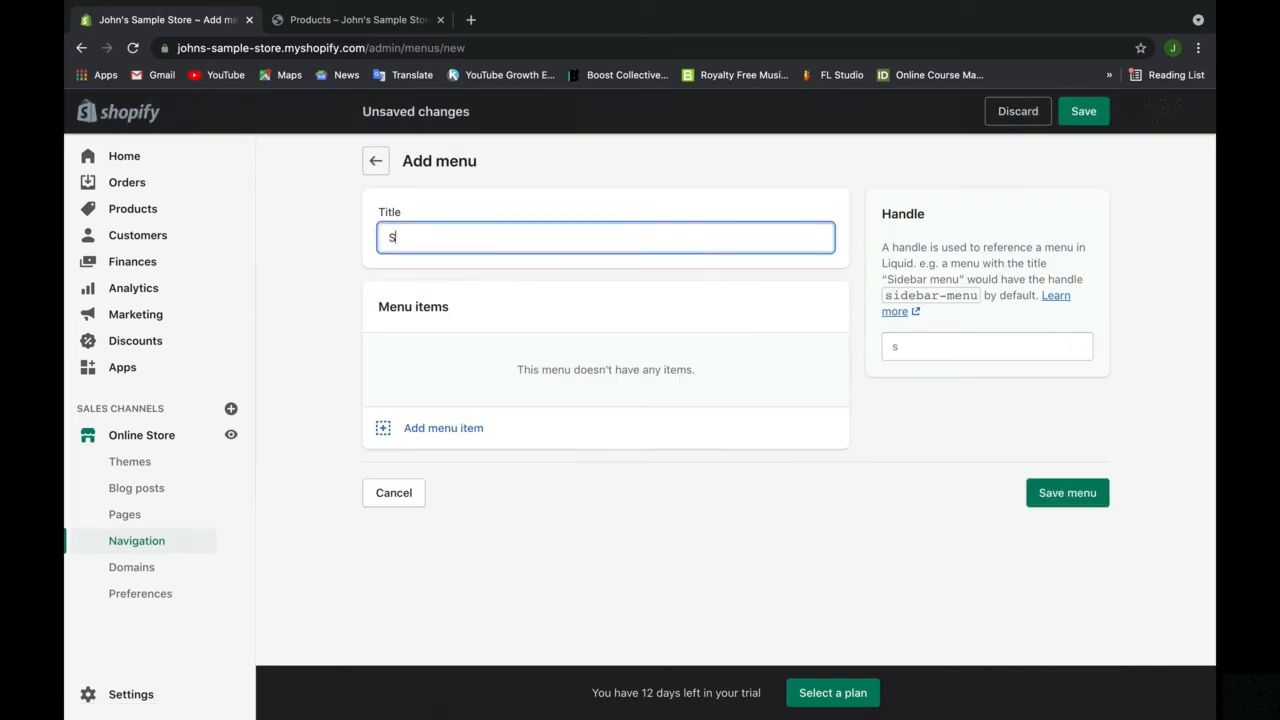
text(idebar menu)
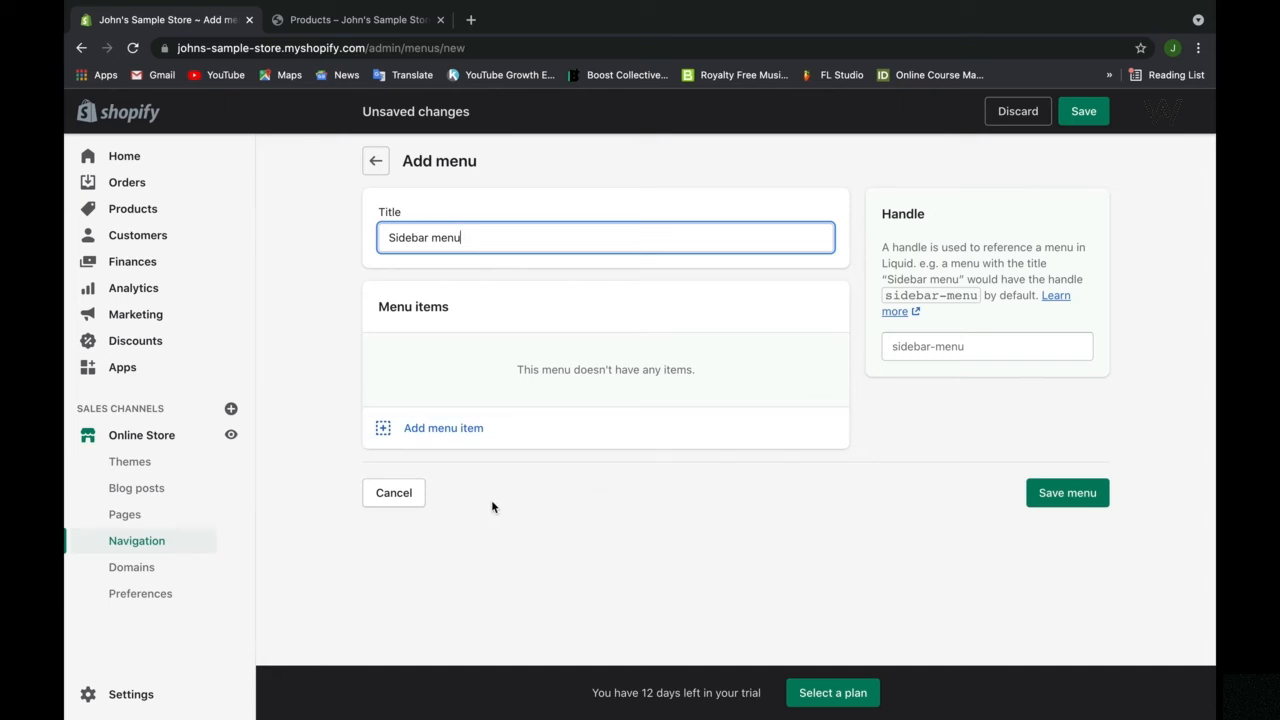
click(418, 493)
click(826, 455)
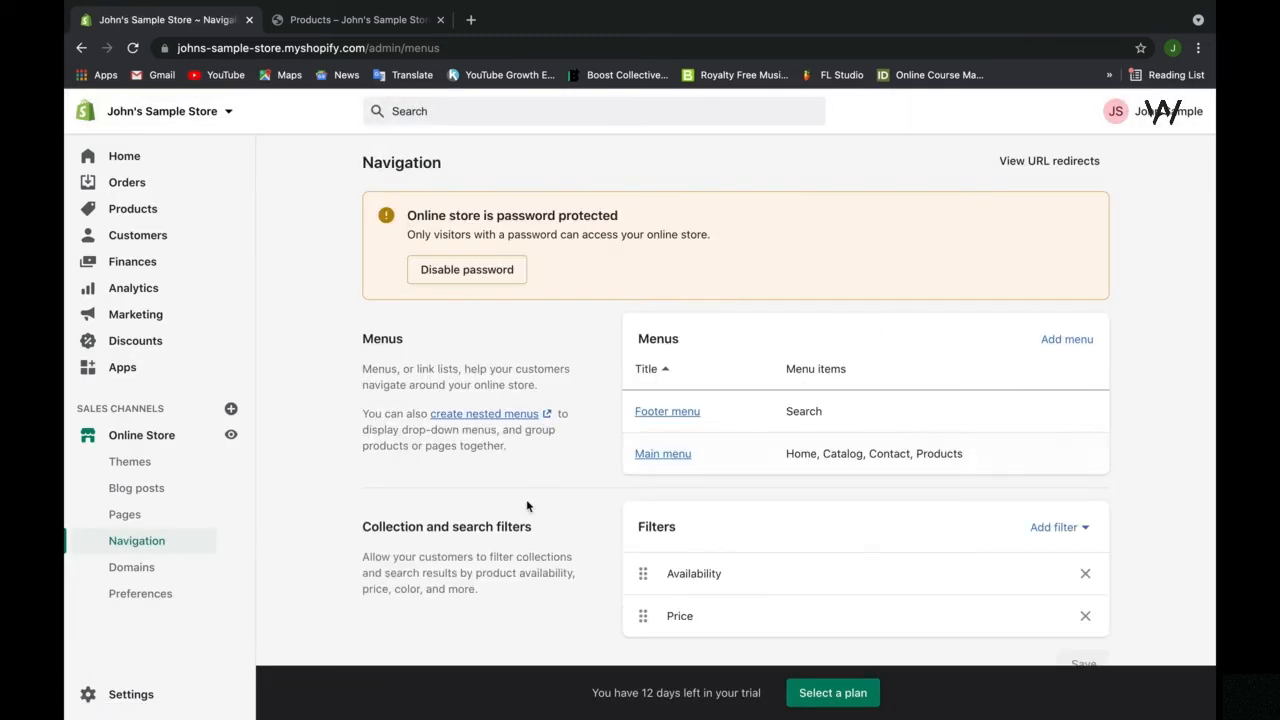
- View the filters available for collections and search, including the product options dialog, and cancel without selecting any
scroll(520, 545, down, 1)
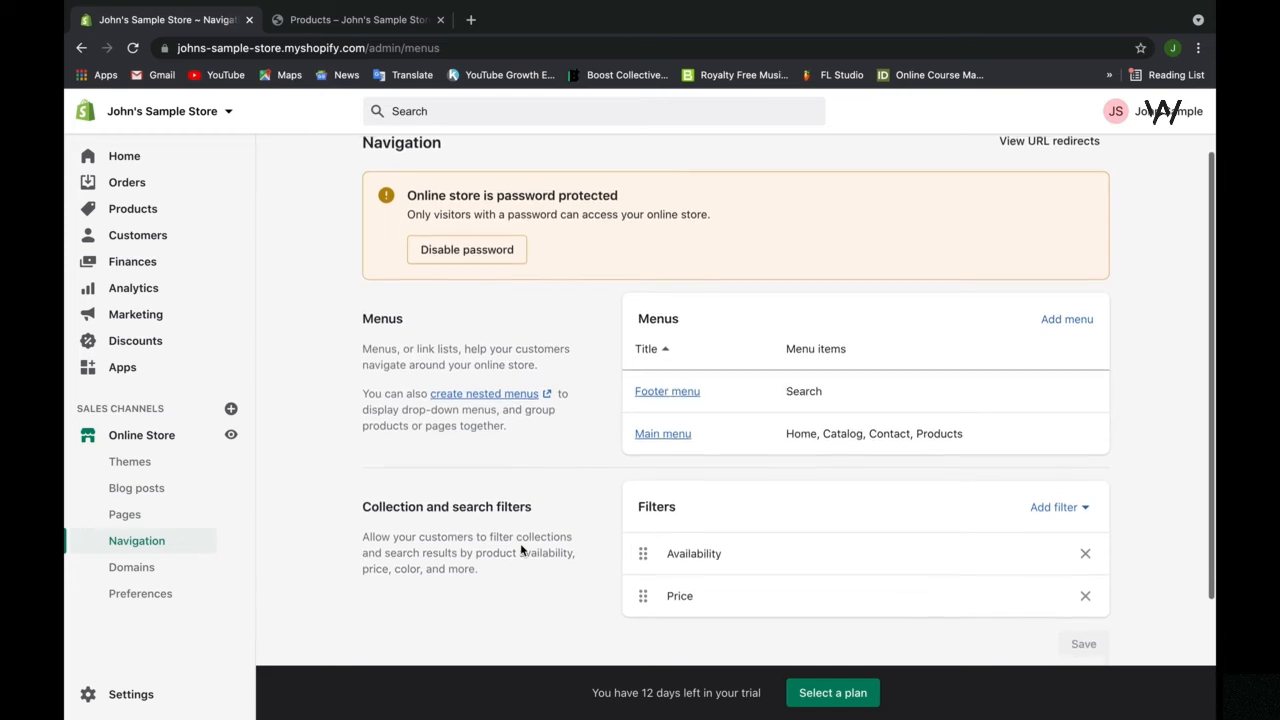
scroll(520, 549, down, 3)
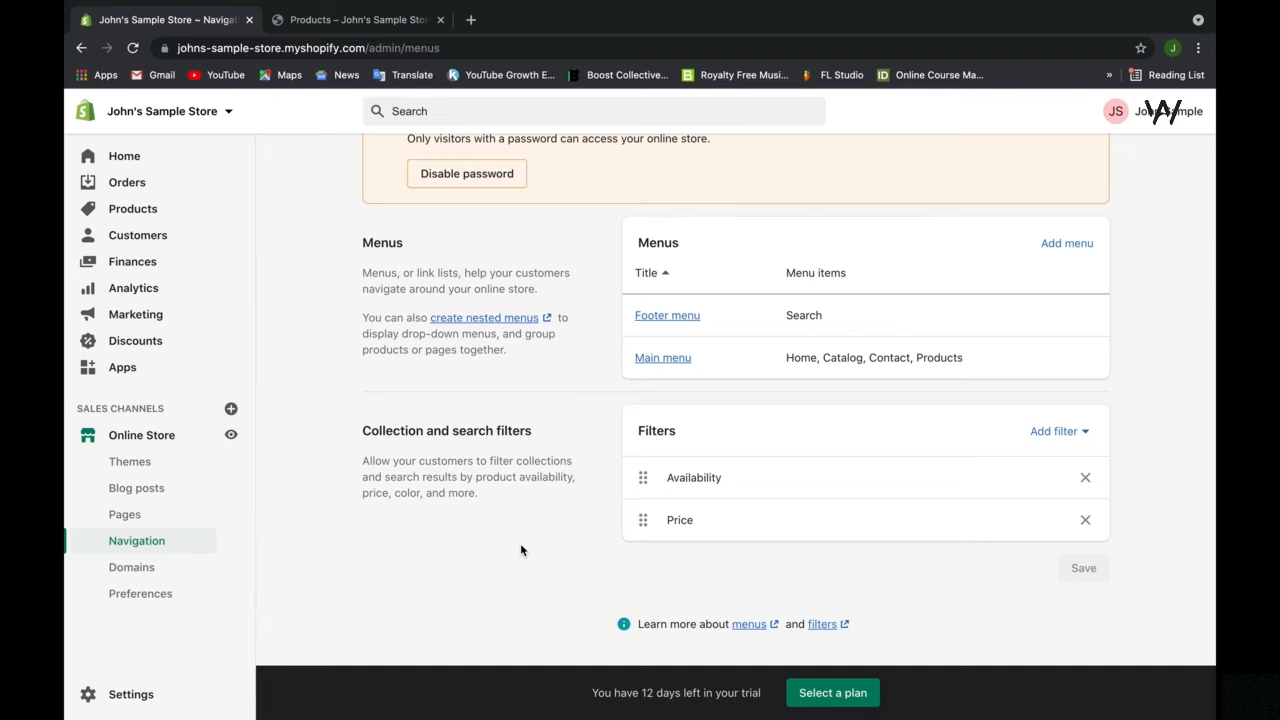
click(1072, 435)
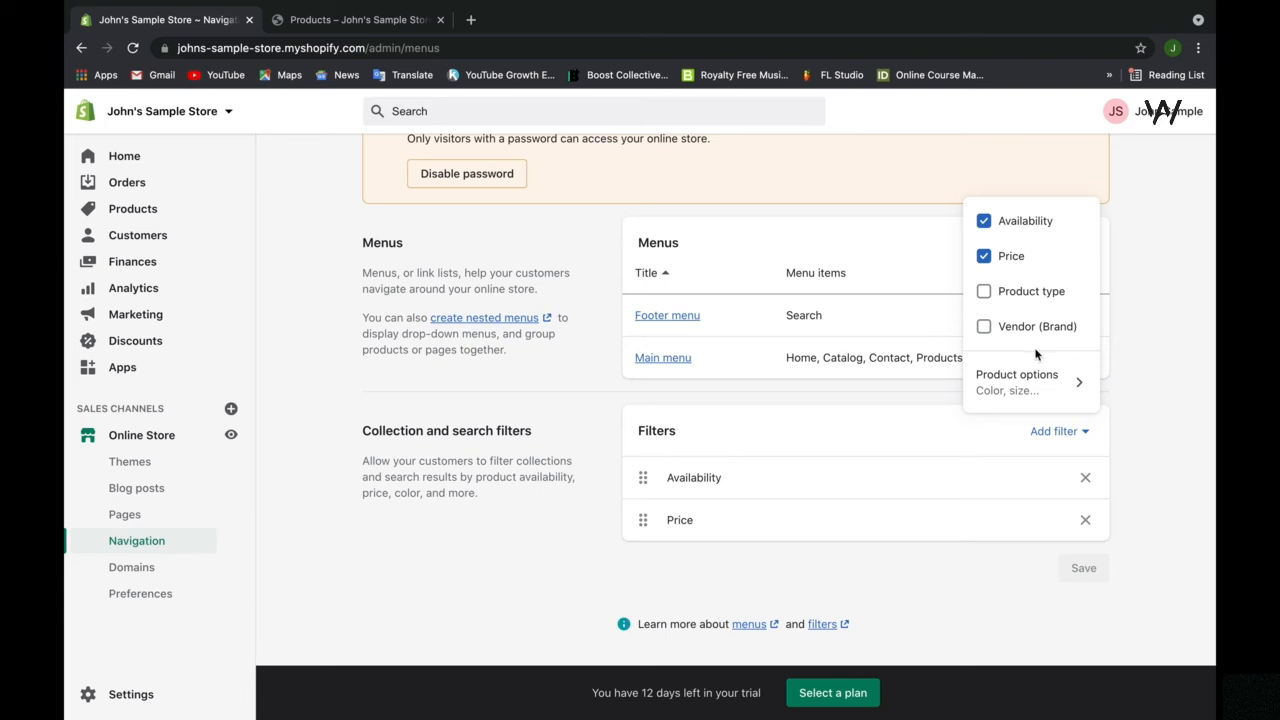
click(1028, 380)
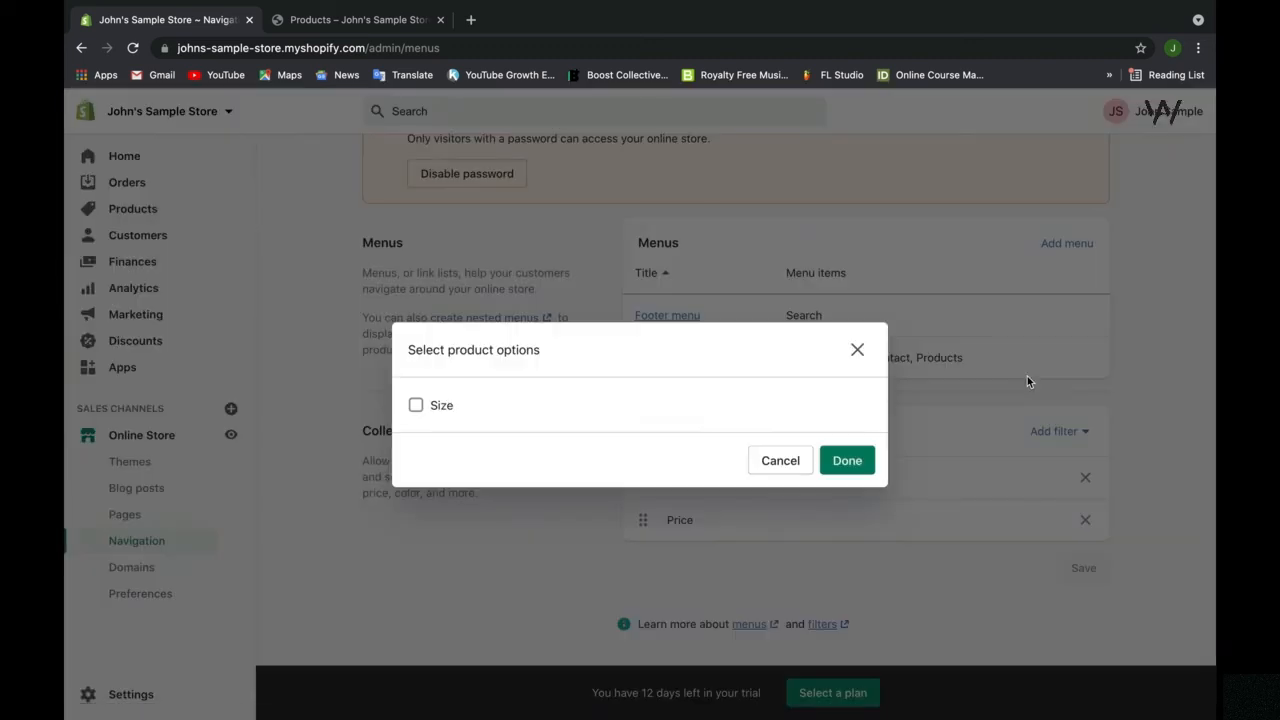
click(765, 466)
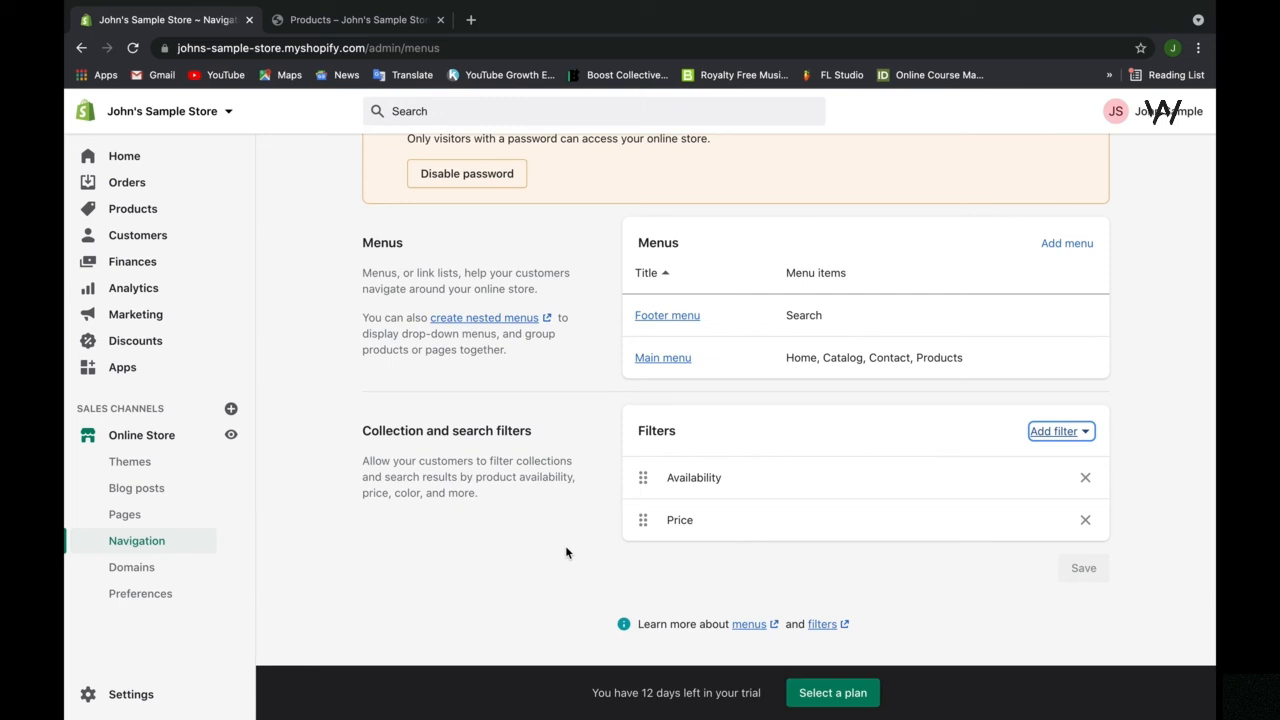
- Open the search field on the storefront's Products page, and return to the store admin to view and close the list of available filters
click(368, 22)
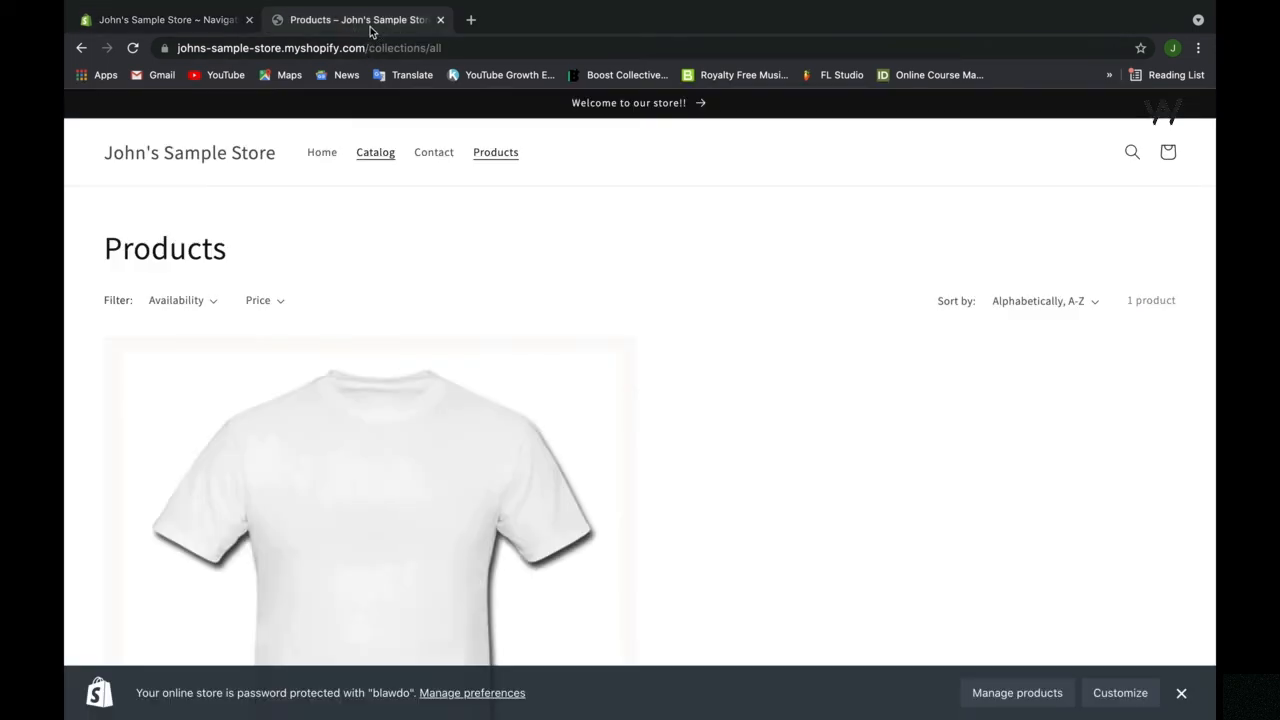
click(1130, 151)
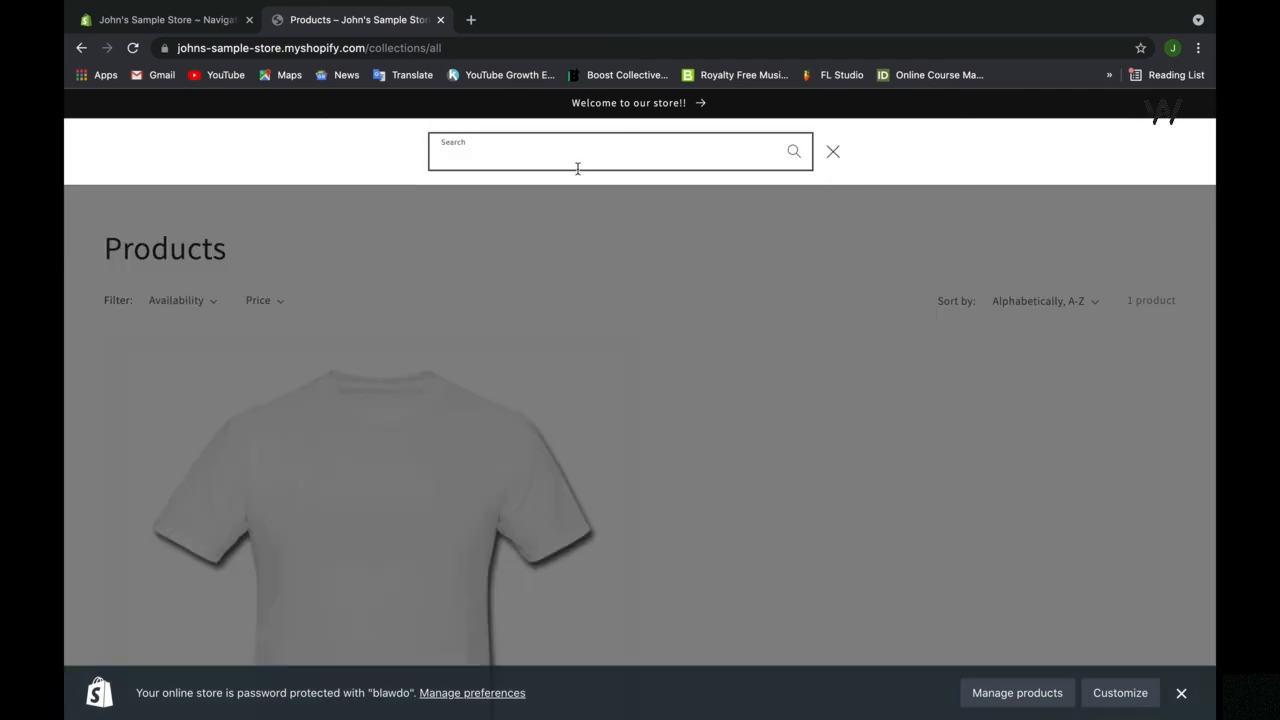
click(156, 22)
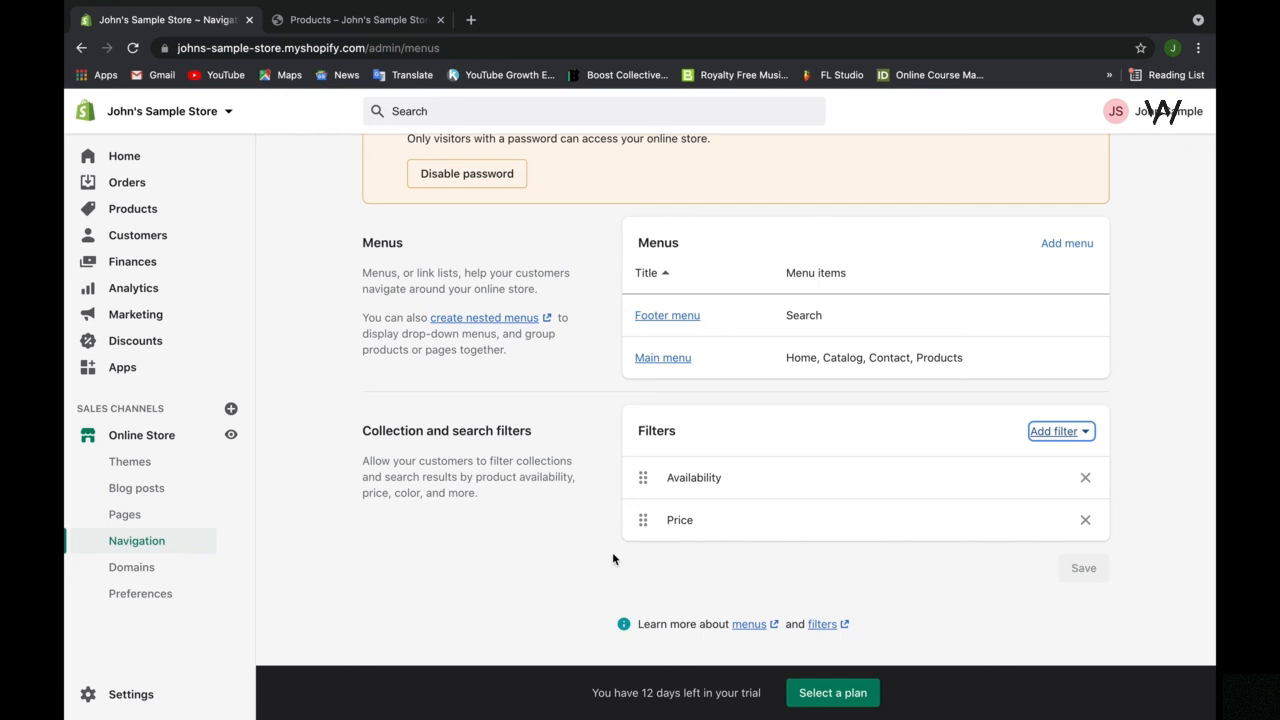
click(1050, 438)
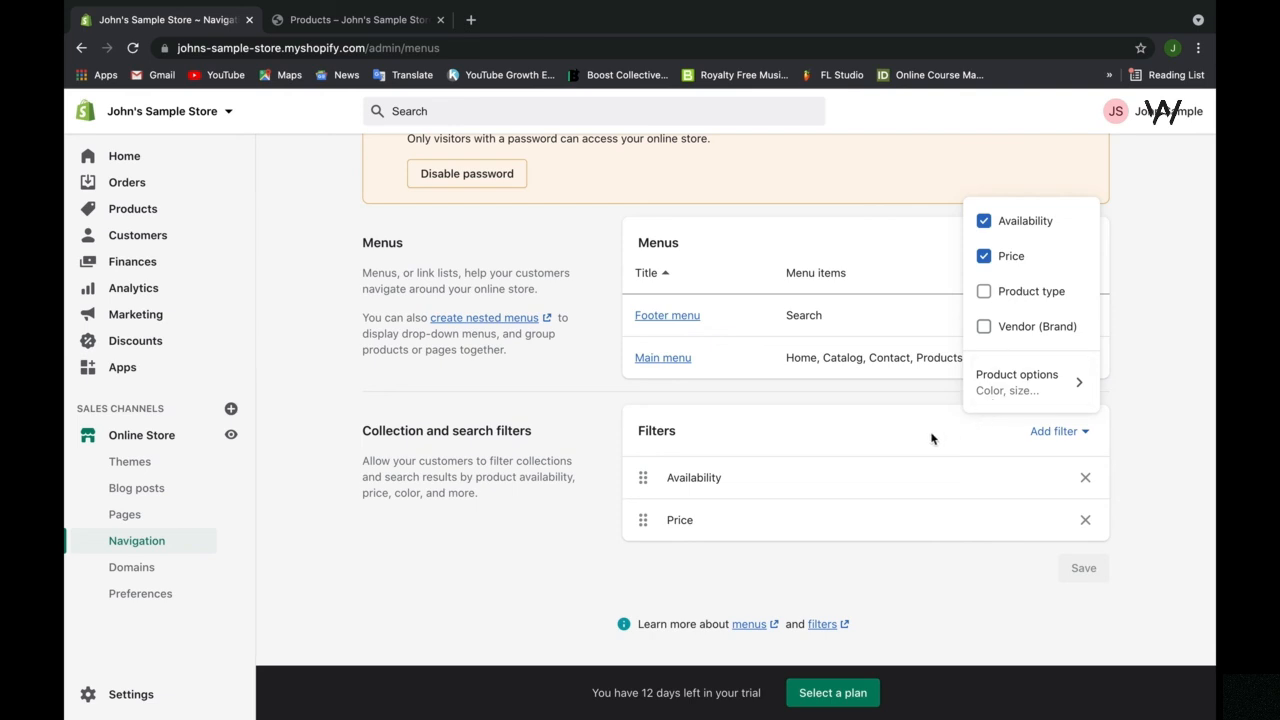
click(910, 409)
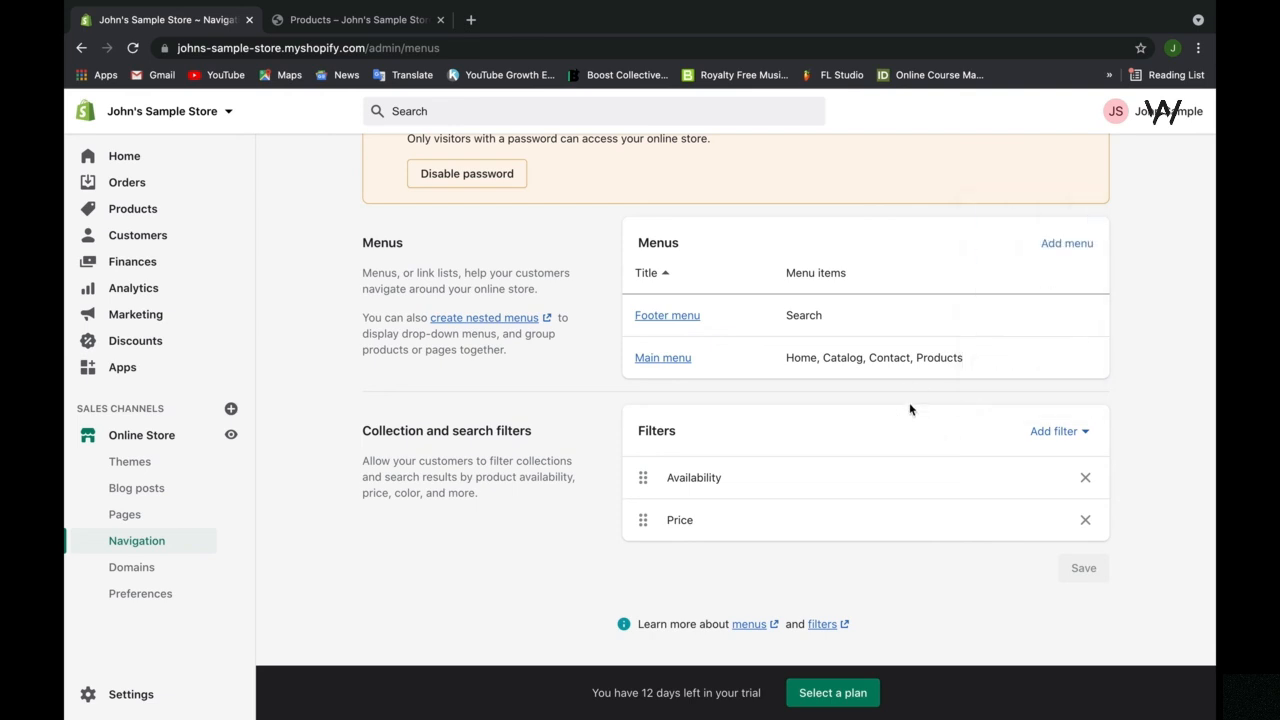